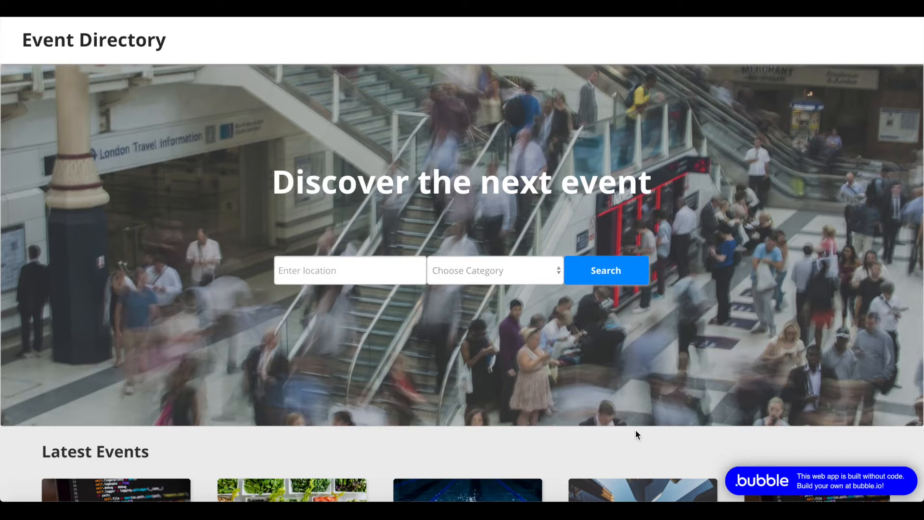
# - Enter Berlin as the event search location and view the available category options without choosing one
pyautogui.click(354, 265)
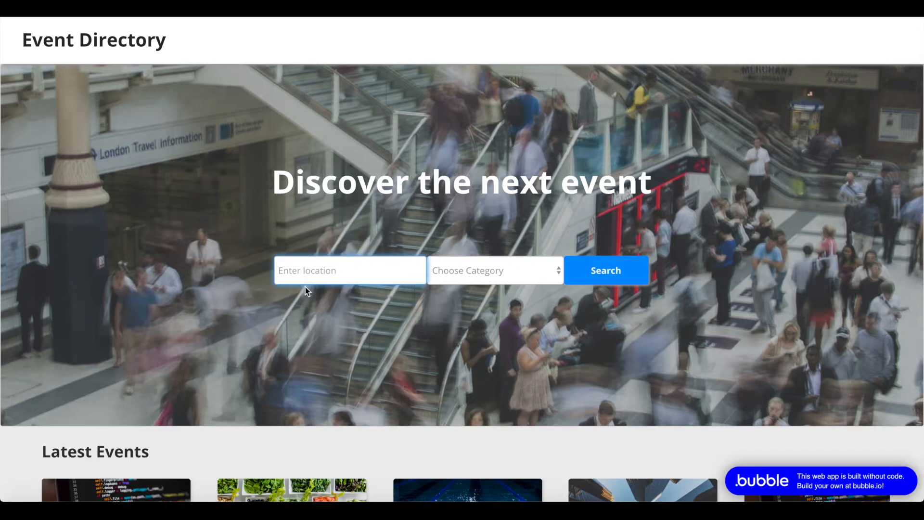
pyautogui.write('Berlin')
pyautogui.scroll(-1, 332, 344)
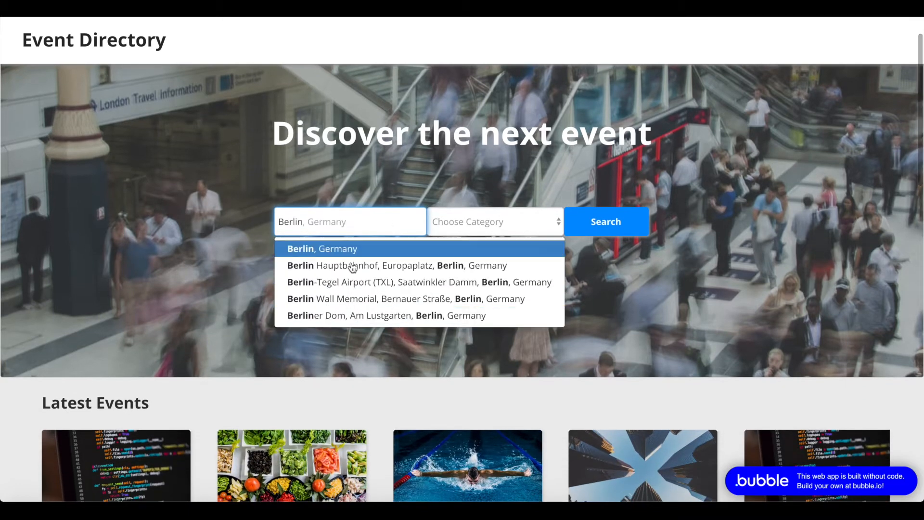
pyautogui.click(324, 204)
pyautogui.click(486, 215)
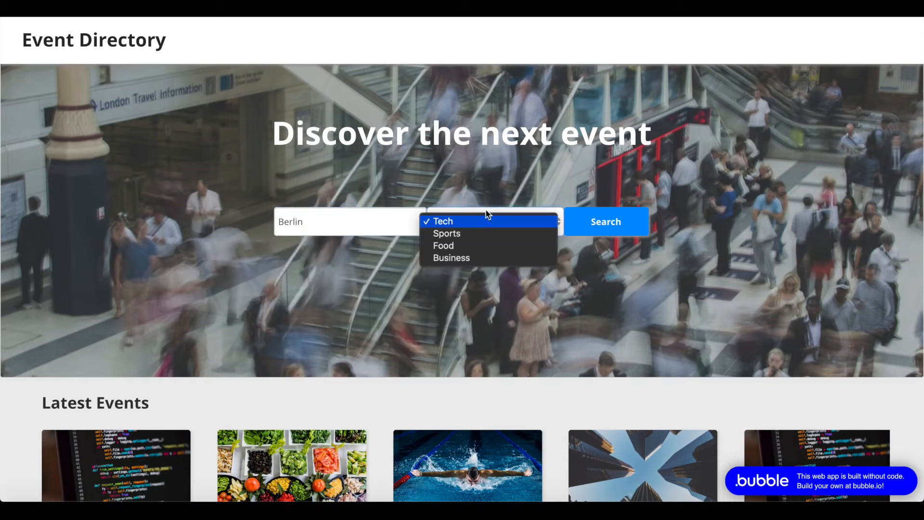
pyautogui.click(505, 175)
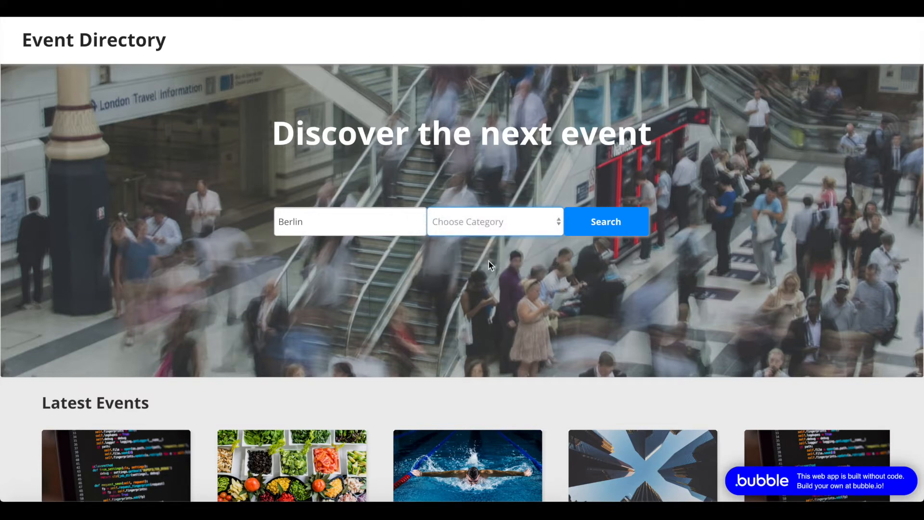
# - Examine the event cards in the homepage's Latest Events row, moving through the row and back to its start
pyautogui.scroll(-1, 489, 260)
pyautogui.scroll(-3, 609, 182)
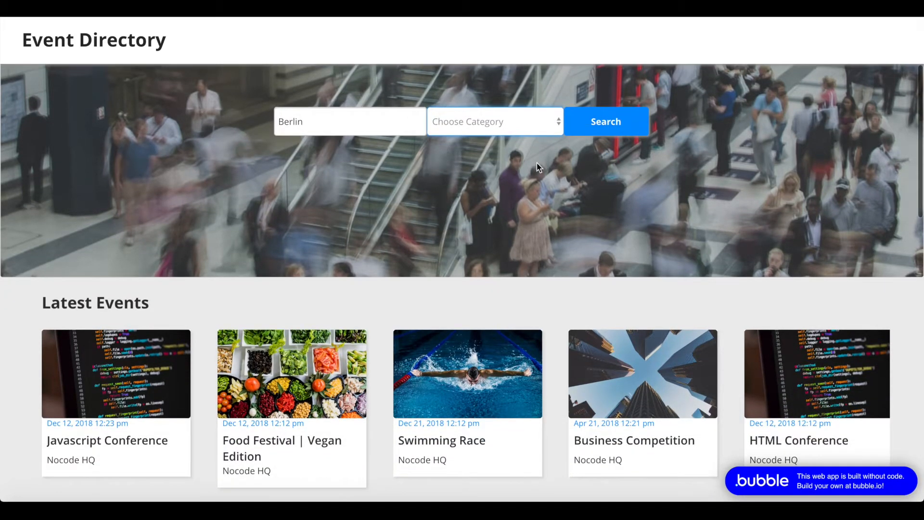
pyautogui.hscroll(1, 259, 308)
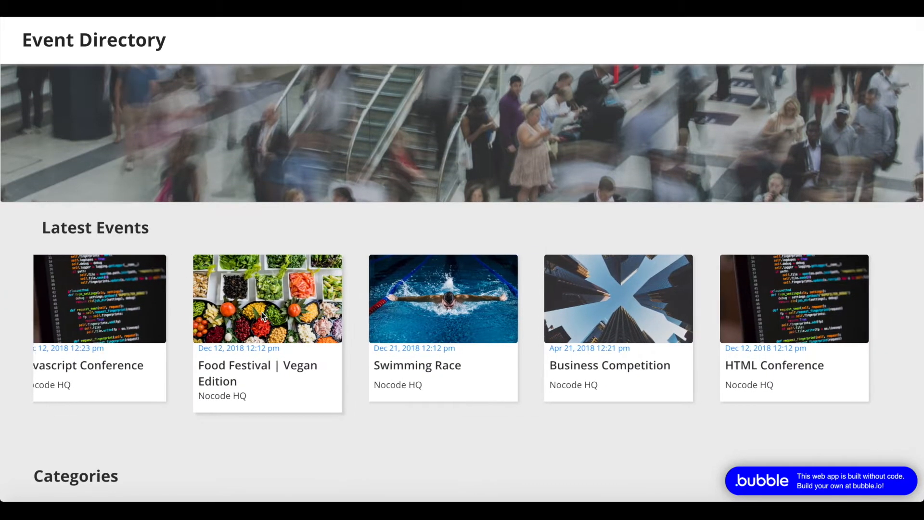
pyautogui.hscroll(-1, 255, 280)
pyautogui.scroll(-1, 240, 250)
pyautogui.hscroll(1, 171, 260)
pyautogui.hscroll(-1, 172, 258)
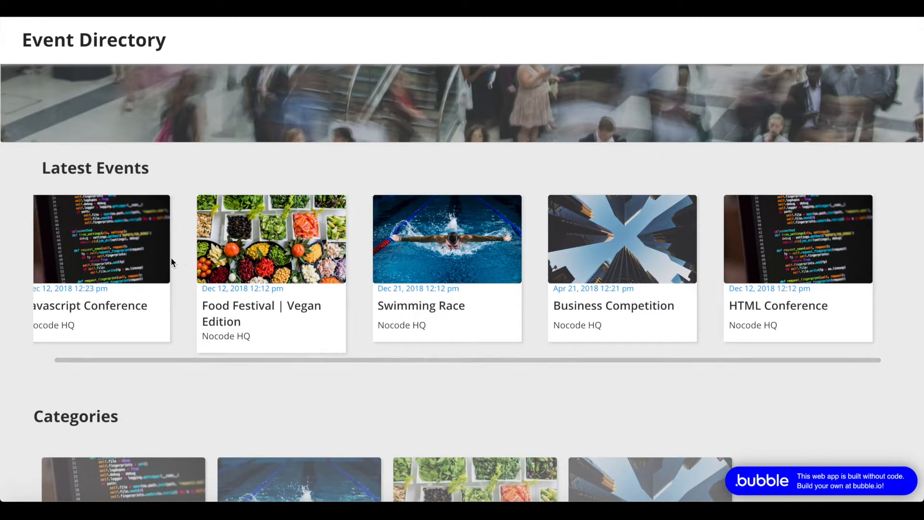
pyautogui.moveTo(214, 359); pyautogui.dragTo(242, 362)
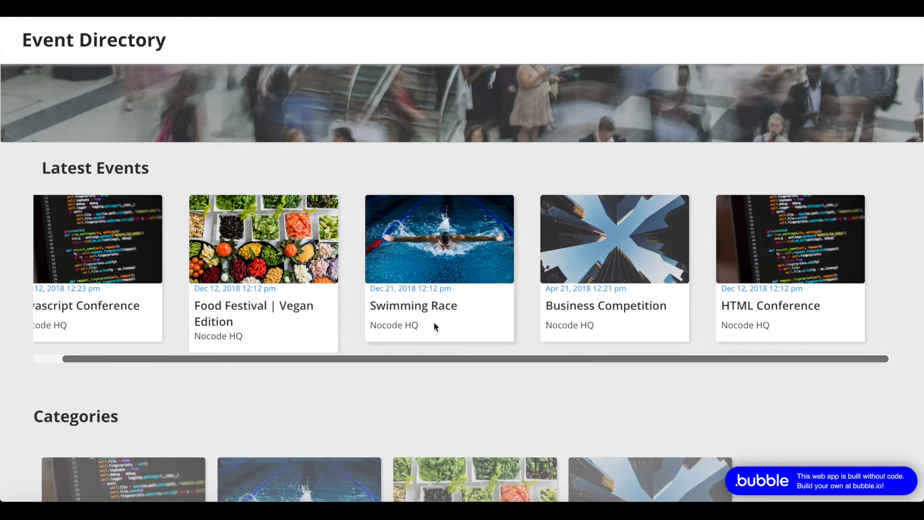
pyautogui.hscroll(-1, 179, 315)
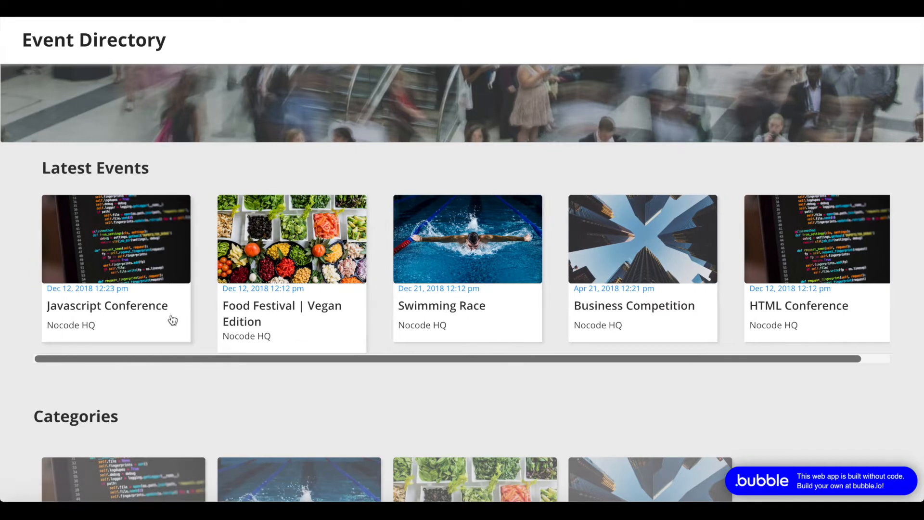
# - Look through the homepage's Categories and About Us sections
pyautogui.scroll(-2, 136, 306)
pyautogui.scroll(-3, 136, 306)
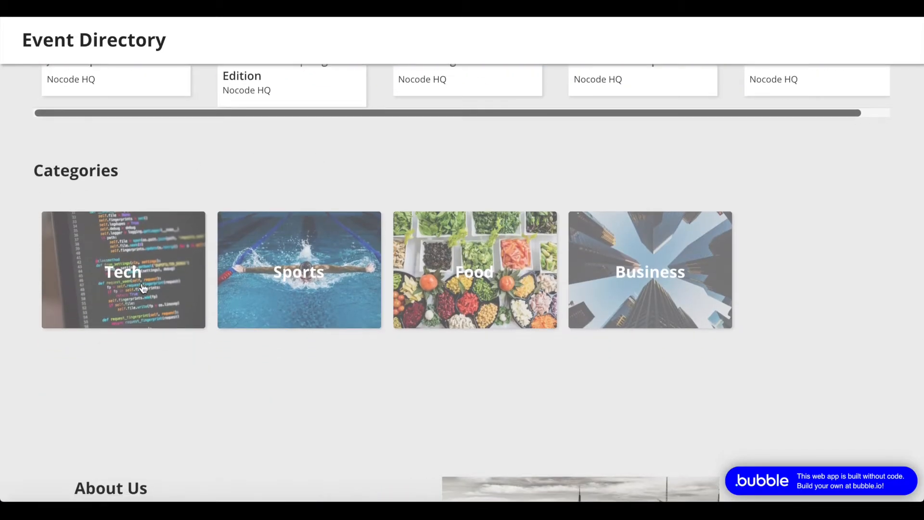
pyautogui.scroll(-1, 143, 287)
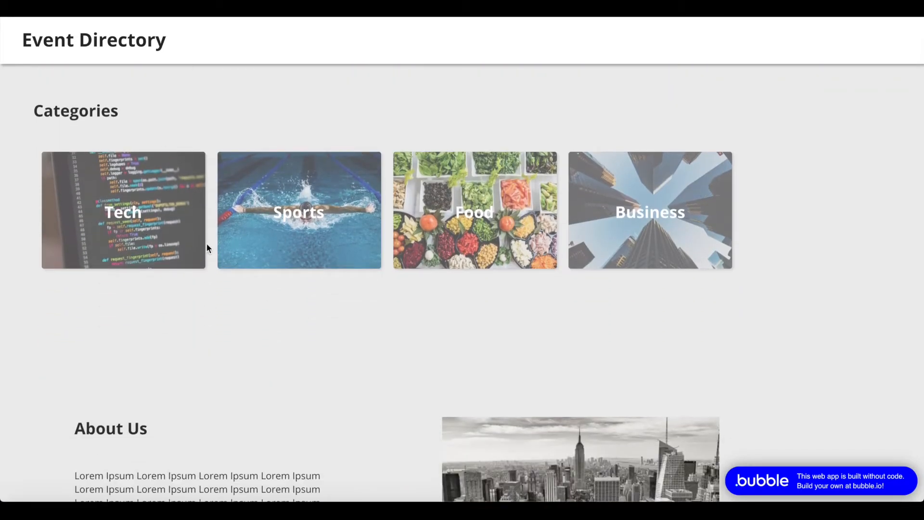
pyautogui.scroll(-8, 149, 221)
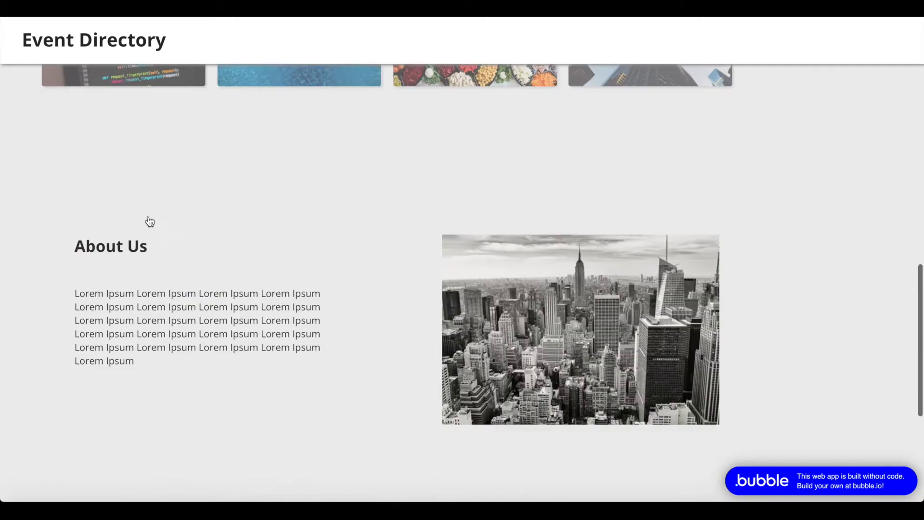
pyautogui.scroll(4, 134, 361)
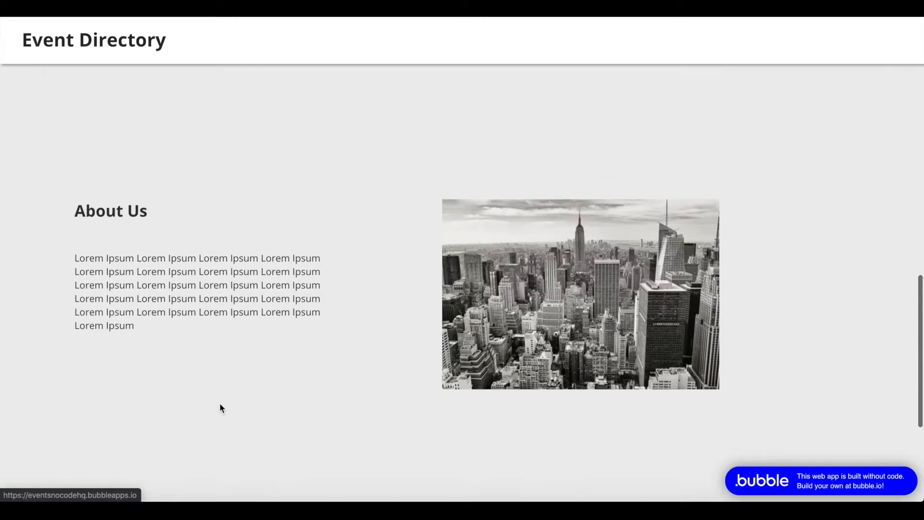
pyautogui.scroll(5, 353, 348)
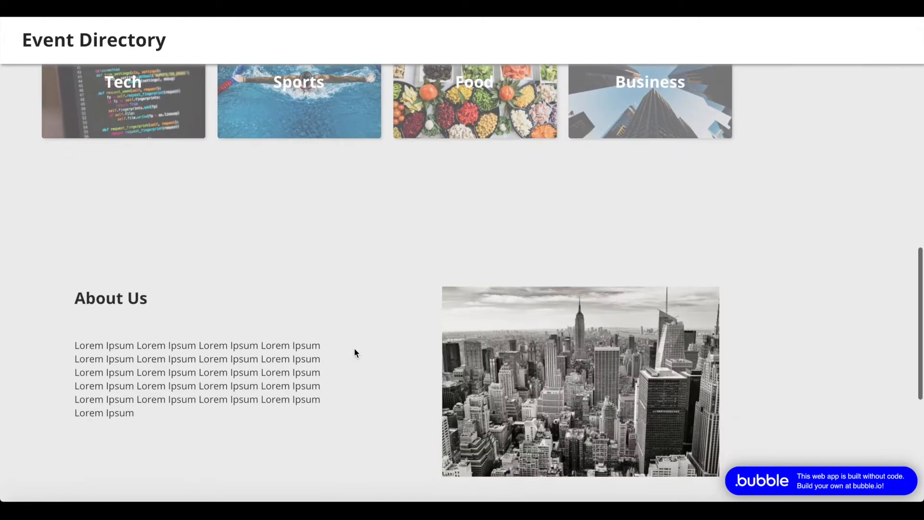
# - Open the Javascript Conference event from Latest Events and examine the date and title on its page
pyautogui.scroll(3, 354, 340)
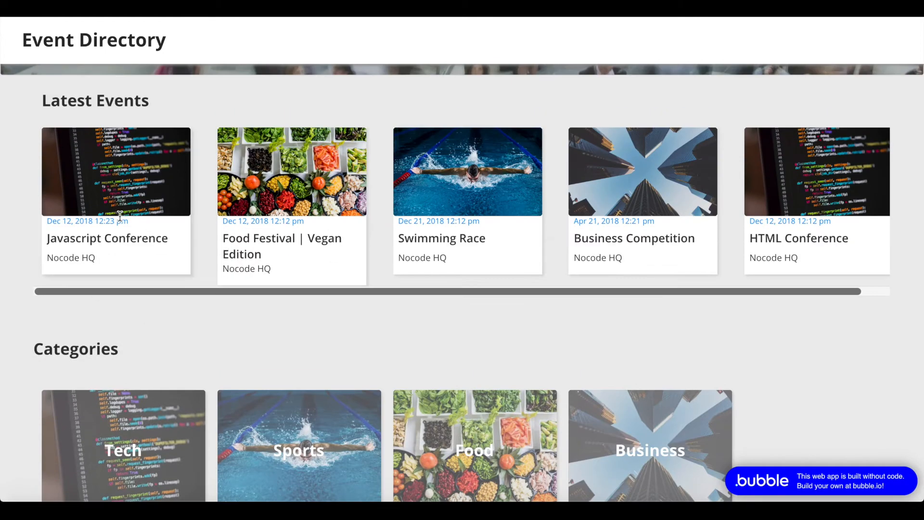
pyautogui.click(120, 234)
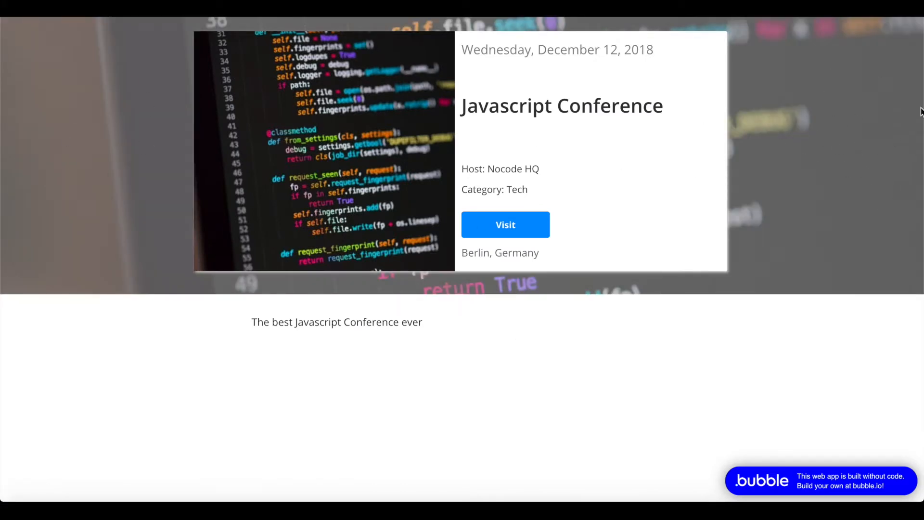
pyautogui.moveTo(494, 49); pyautogui.dragTo(610, 49)
pyautogui.click(505, 127)
pyautogui.doubleClick(528, 115)
# - Open the event host's Nocode HQ profile and look over its description and All events list
pyautogui.click(497, 167)
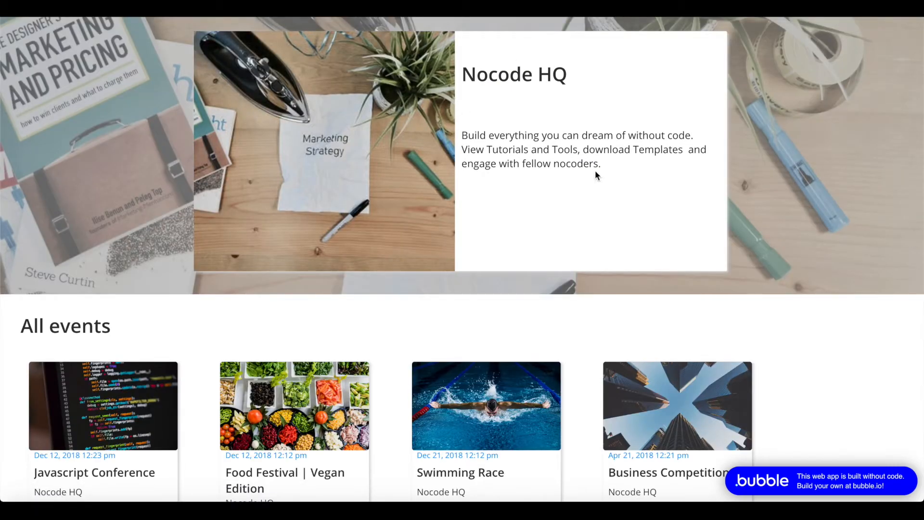
pyautogui.scroll(-1, 490, 98)
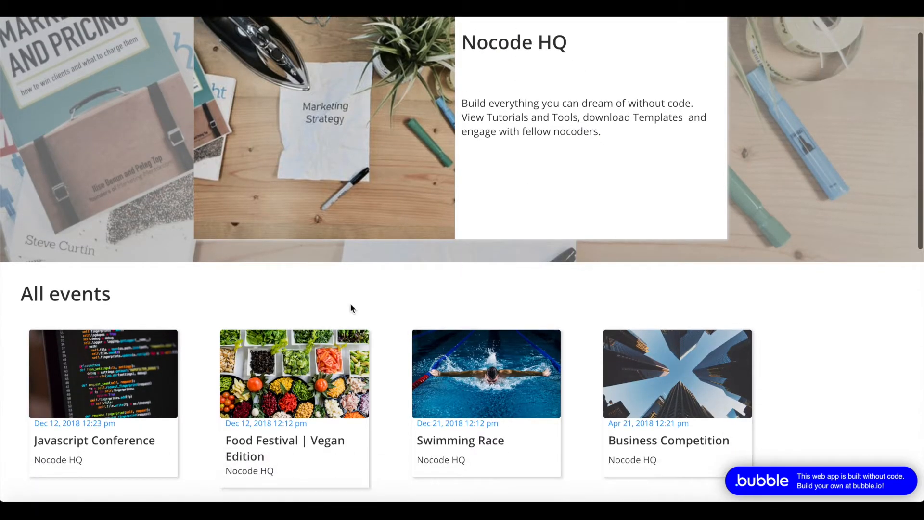
pyautogui.scroll(-3, 350, 302)
# - Open the Javascript Conference from the host's event list and examine its description, location map, sharing links and footer
pyautogui.click(103, 228)
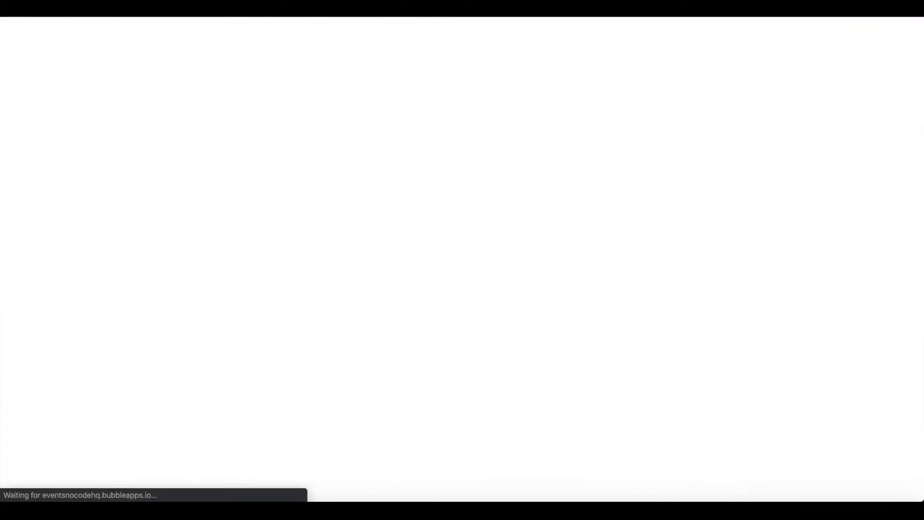
pyautogui.scroll(-2, 413, 104)
pyautogui.scroll(-1, 293, 205)
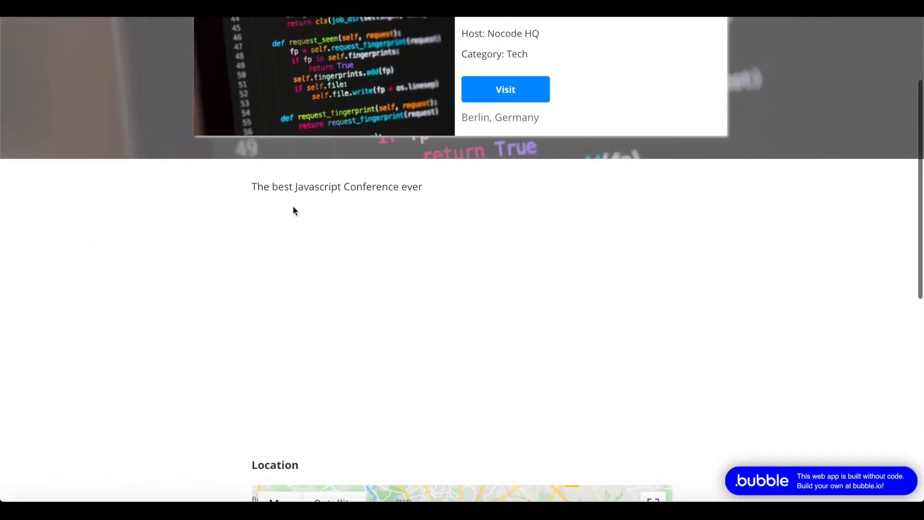
pyautogui.scroll(3, 293, 205)
pyautogui.scroll(-2, 271, 240)
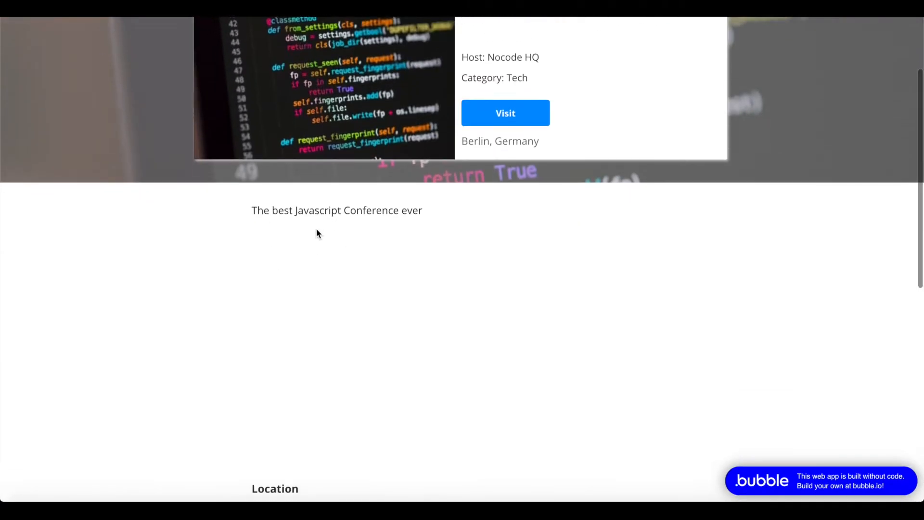
pyautogui.scroll(-4, 346, 220)
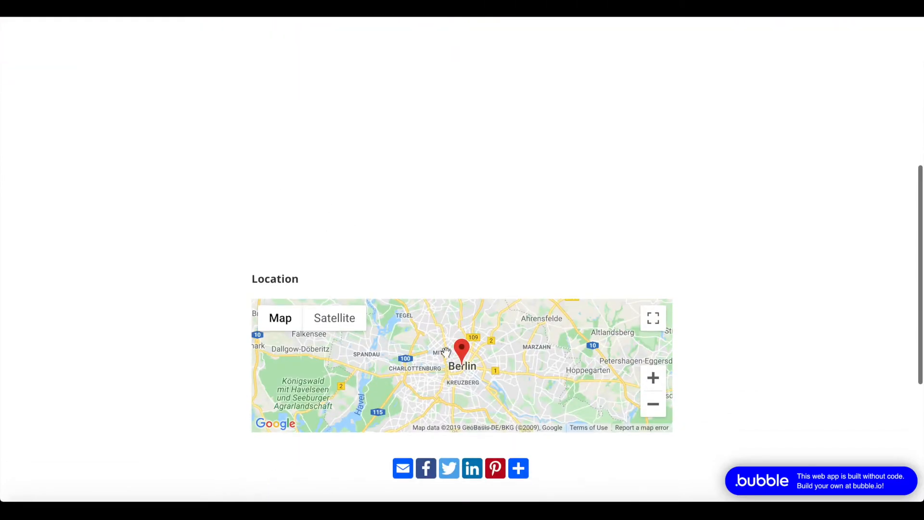
pyautogui.scroll(-2, 476, 174)
pyautogui.scroll(-2, 454, 364)
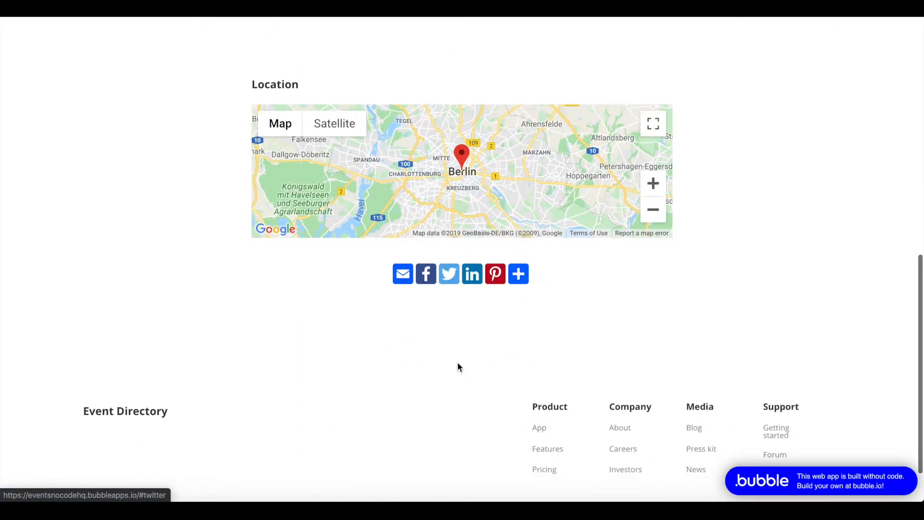
pyautogui.scroll(7, 457, 367)
pyautogui.scroll(-3, 377, 326)
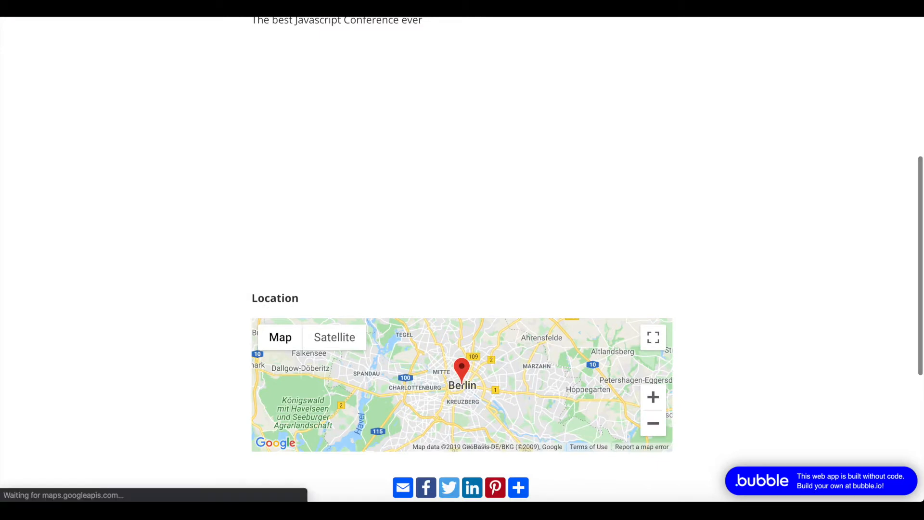
pyautogui.scroll(7, 284, 241)
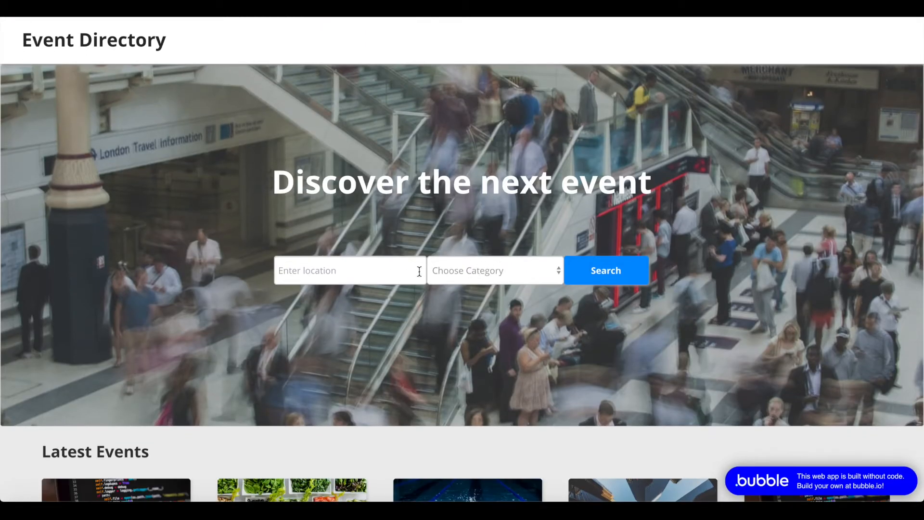
# - Search from the homepage for Tech events in Berlin, Germany
pyautogui.click(354, 269)
pyautogui.write('e')
pyautogui.press('BackSpace')
pyautogui.write('Berli')
pyautogui.click(330, 300)
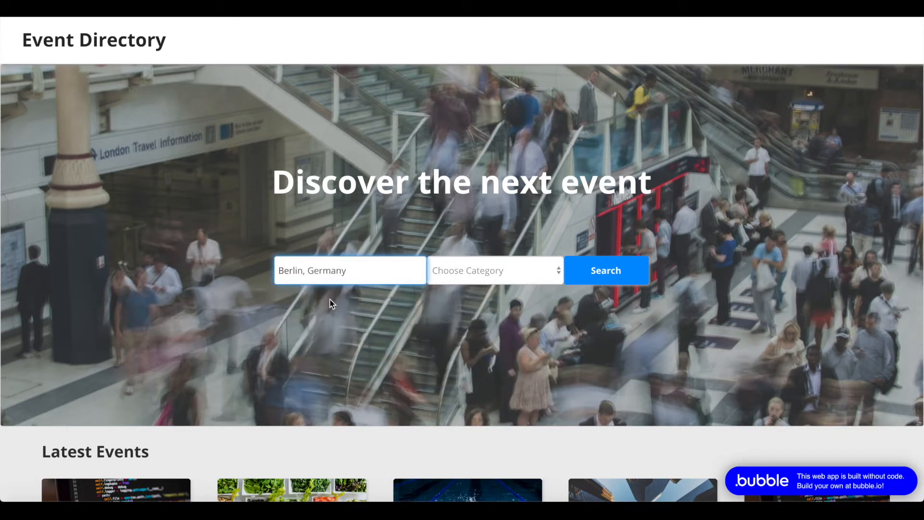
pyautogui.click(470, 279)
pyautogui.click(457, 272)
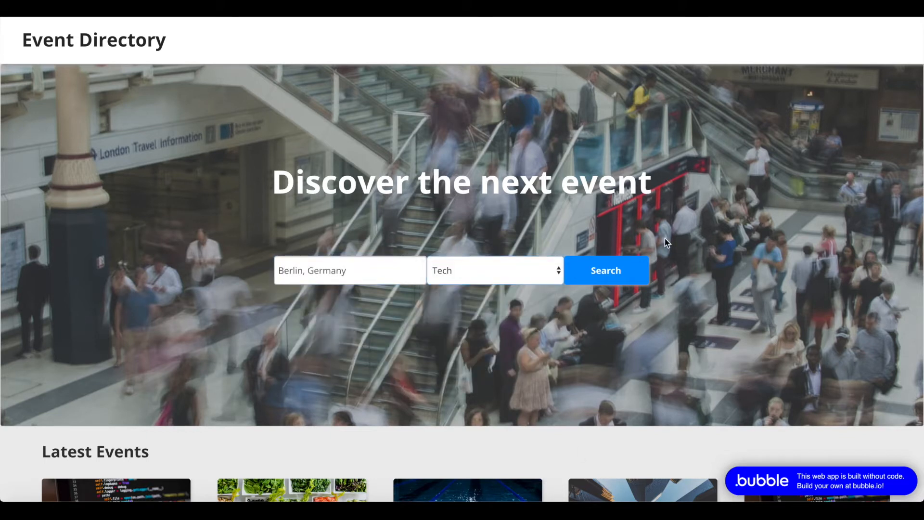
pyautogui.click(595, 270)
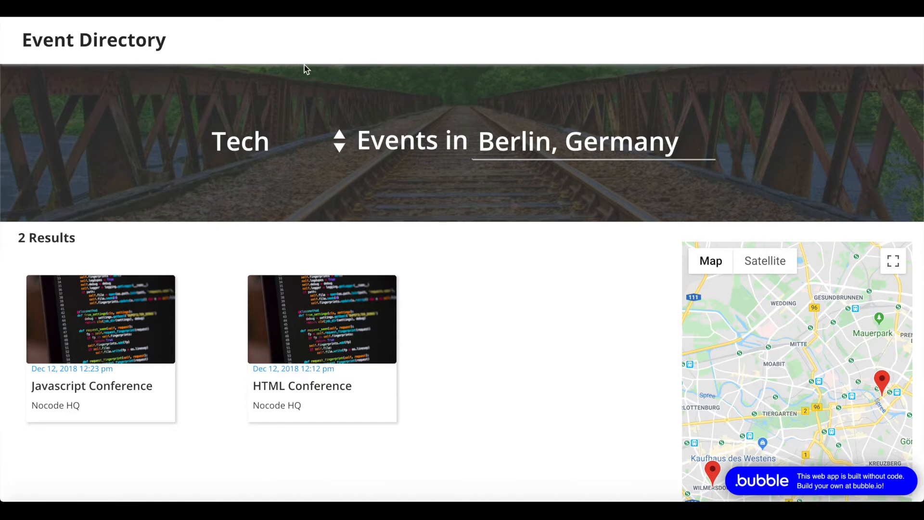
# - Examine the category options and the location field in the search results header, leaving both unchanged
pyautogui.click(304, 138)
pyautogui.click(296, 127)
pyautogui.click(282, 149)
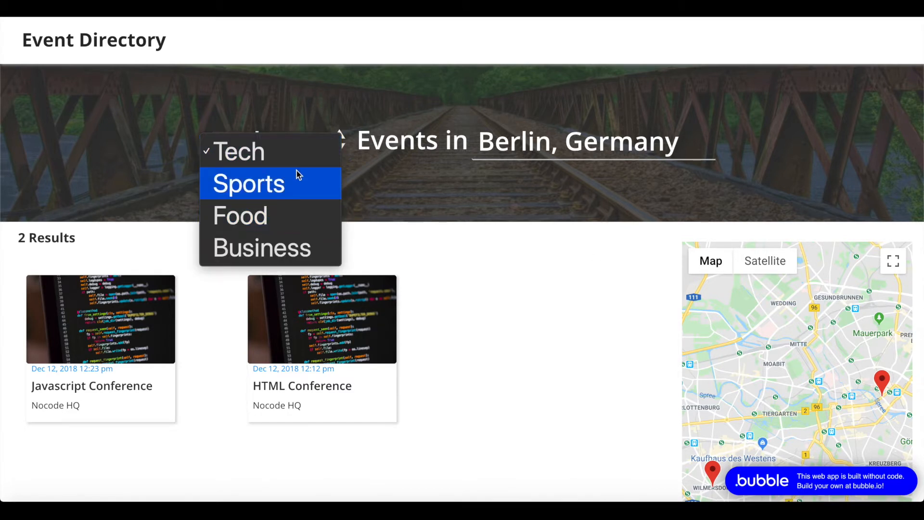
pyautogui.click(392, 140)
pyautogui.tripleClick(528, 135)
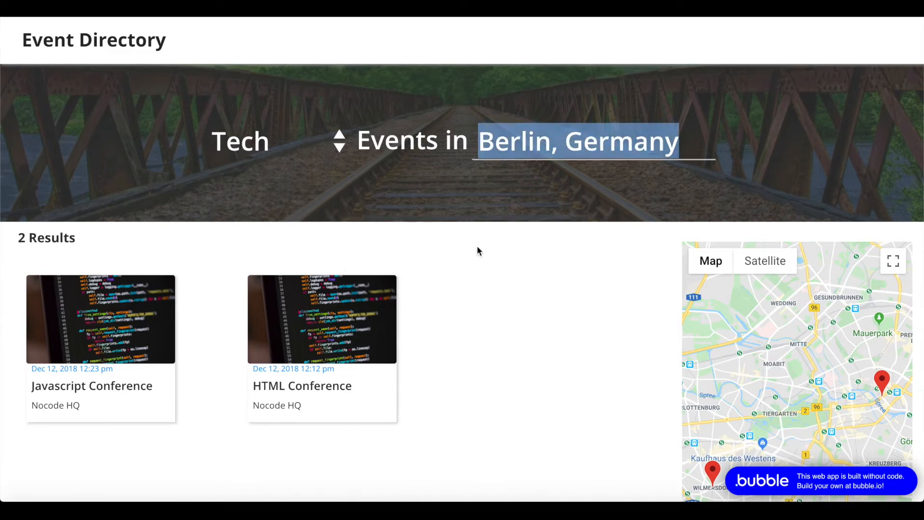
pyautogui.scroll(-1, 421, 260)
pyautogui.click(420, 260)
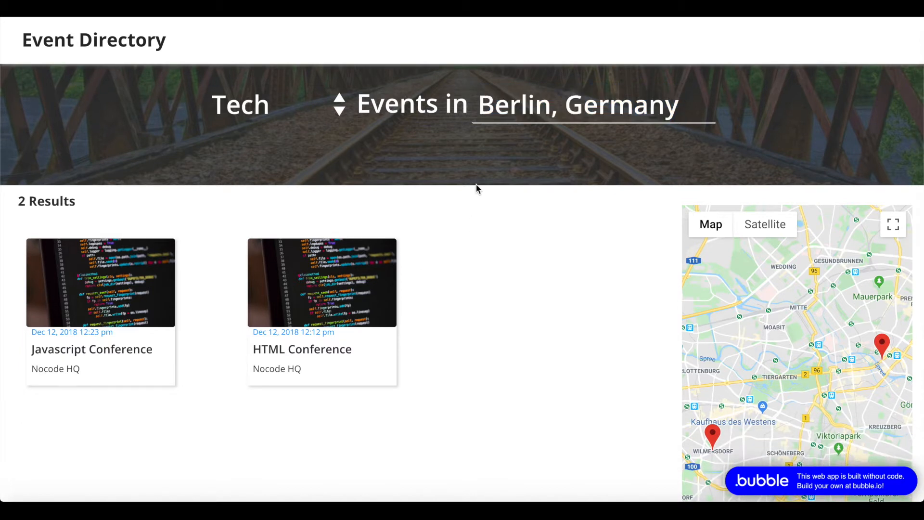
# - Switch the results category to Sports and back to Tech, and look over the listed events and the map
pyautogui.click(326, 114)
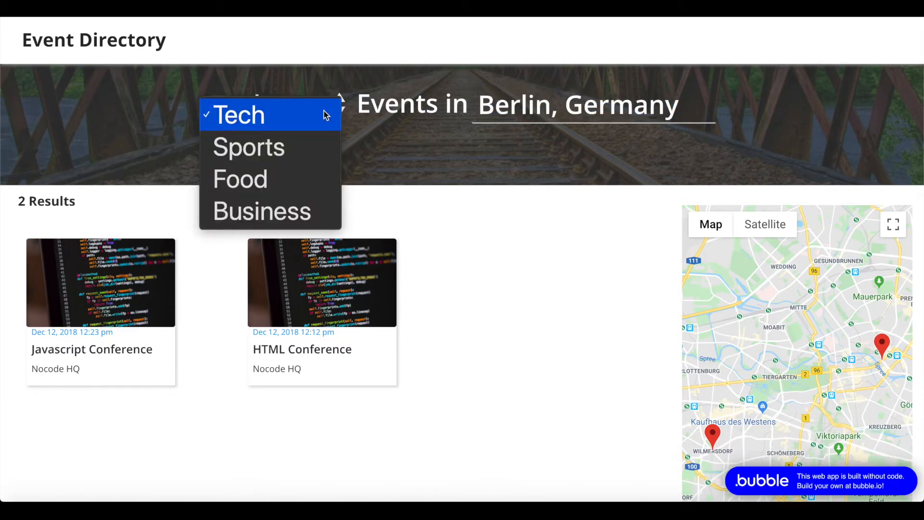
pyautogui.click(299, 147)
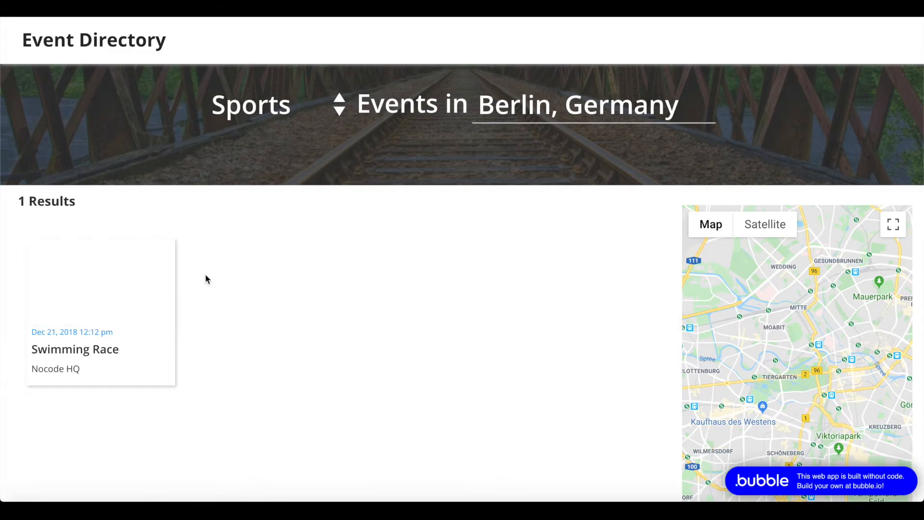
pyautogui.click(293, 94)
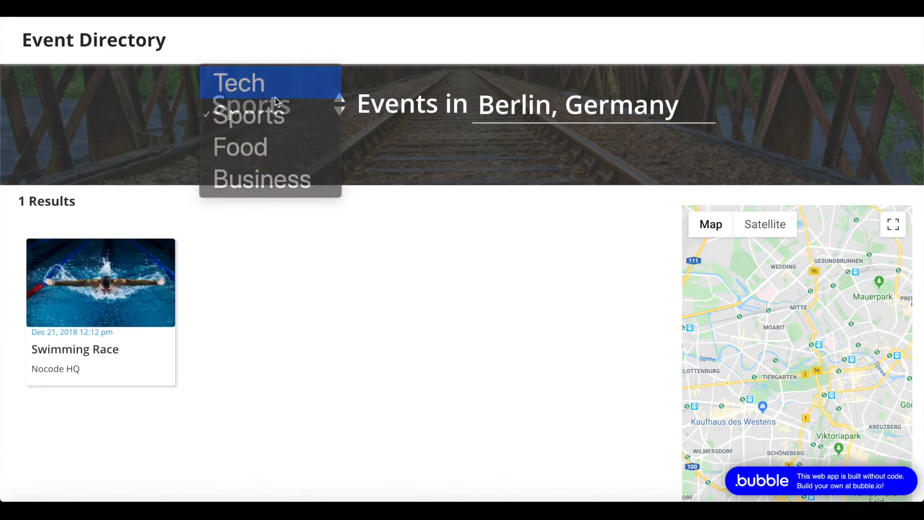
pyautogui.click(279, 92)
pyautogui.scroll(-5, 526, 320)
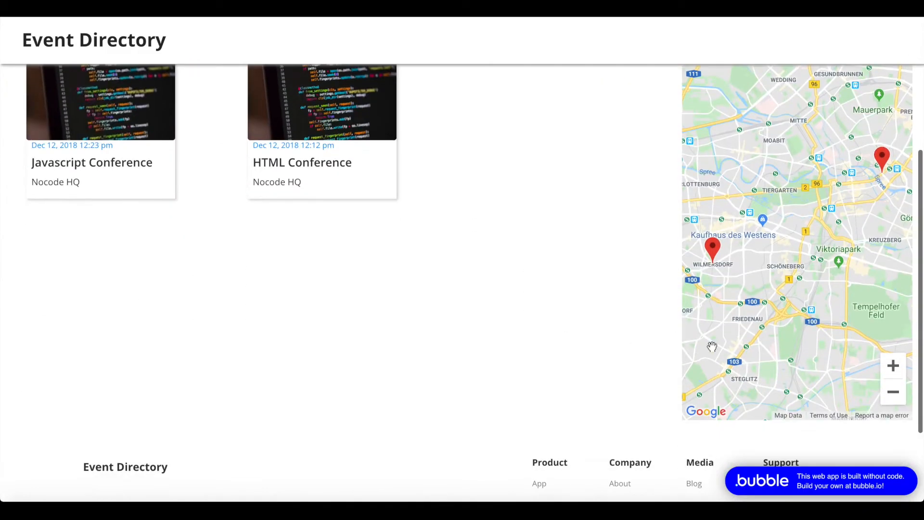
# - Examine the Tech event results for Berlin in the list and on the map at different zoom levels
pyautogui.scroll(10, 509, 210)
pyautogui.scroll(-4, 783, 246)
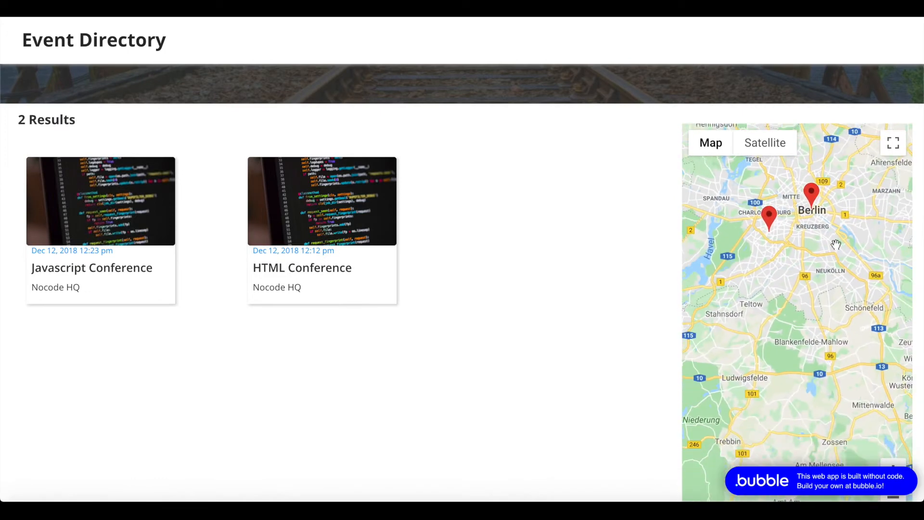
pyautogui.scroll(1, 771, 255)
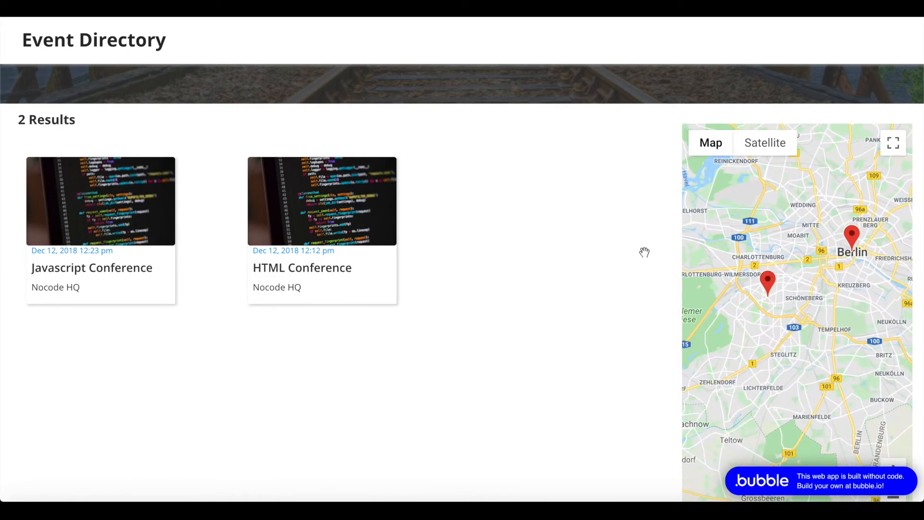
pyautogui.scroll(-3, 446, 138)
pyautogui.scroll(3, 446, 139)
pyautogui.scroll(-5, 445, 139)
pyautogui.scroll(3, 445, 142)
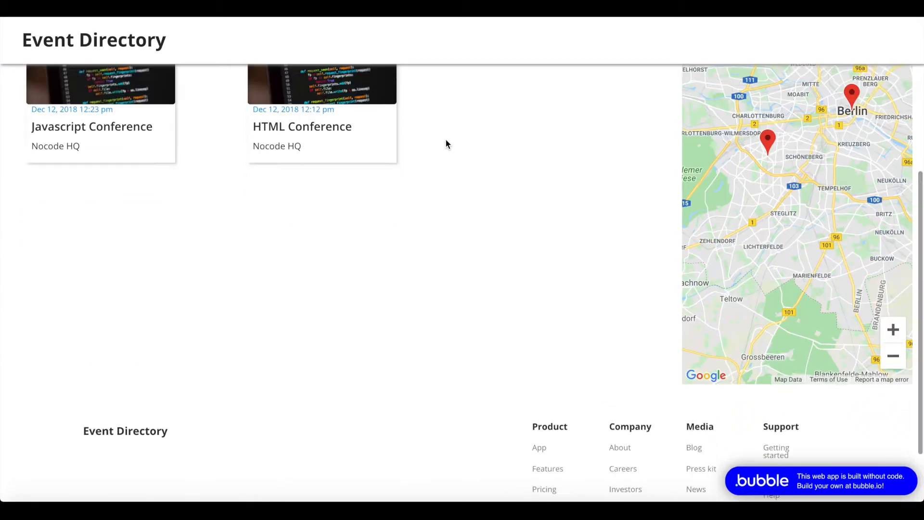
pyautogui.scroll(-2, 768, 209)
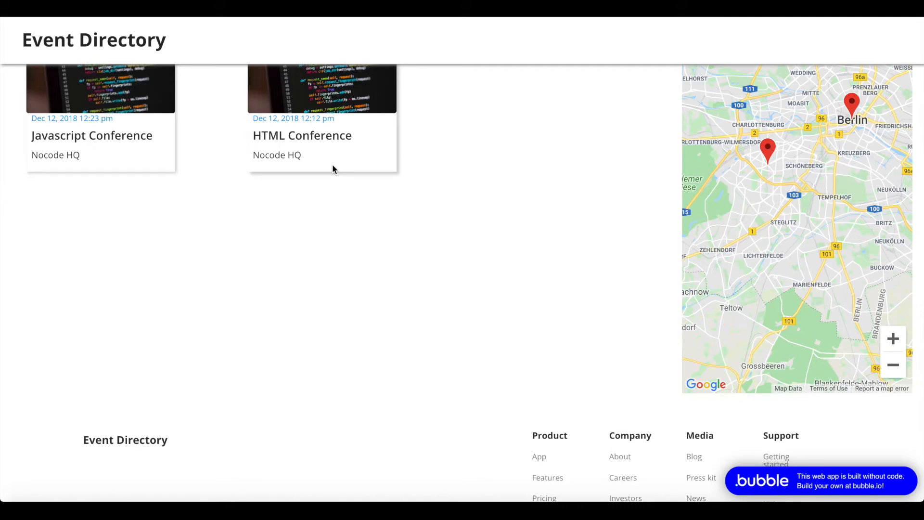
pyautogui.scroll(5, 332, 168)
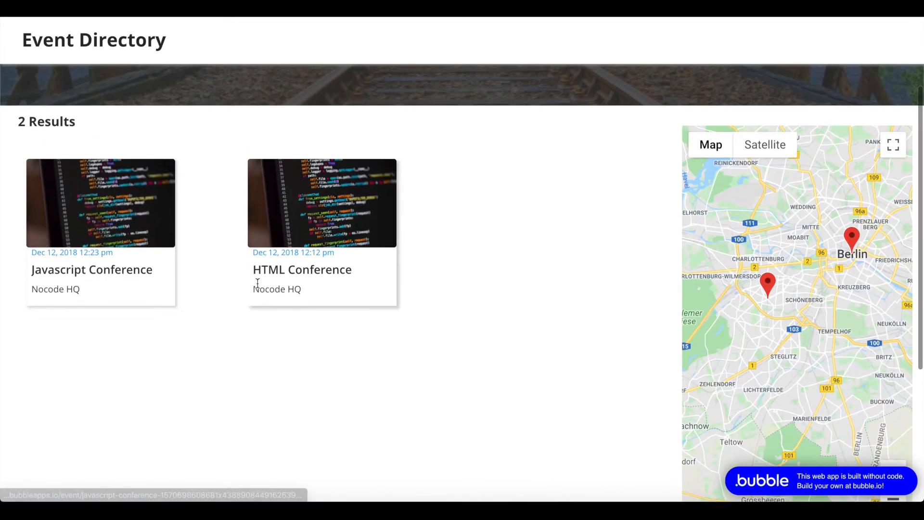
# - Open the HTML Conference from the results, look over its event page, visit its external website and return to the event
pyautogui.click(320, 275)
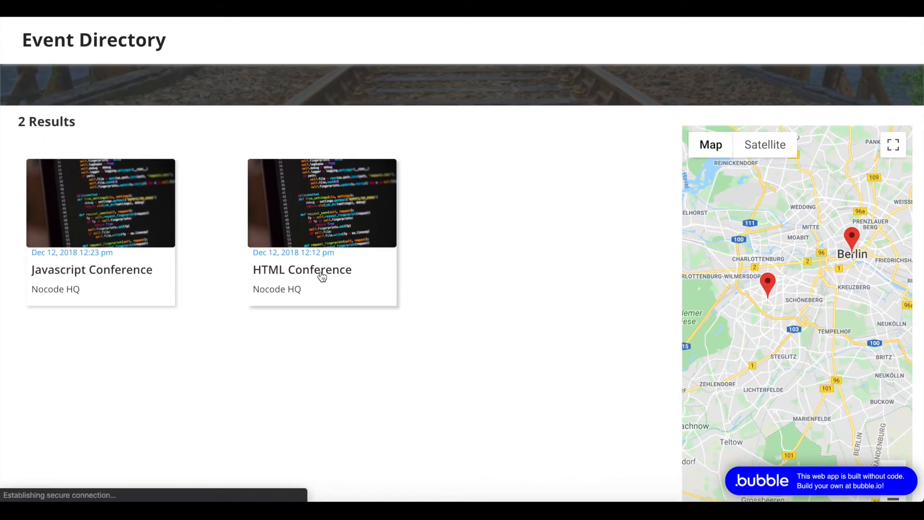
pyautogui.scroll(-5, 530, 129)
pyautogui.scroll(5, 515, 159)
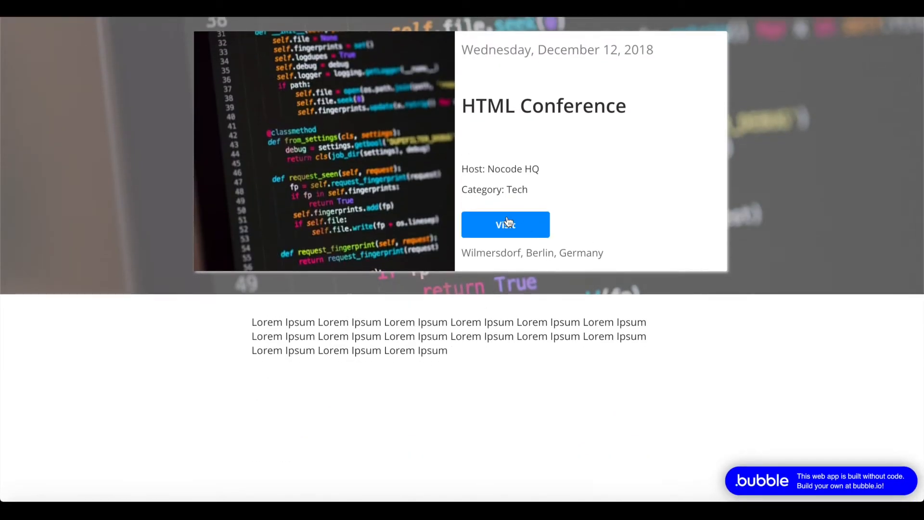
pyautogui.click(504, 226)
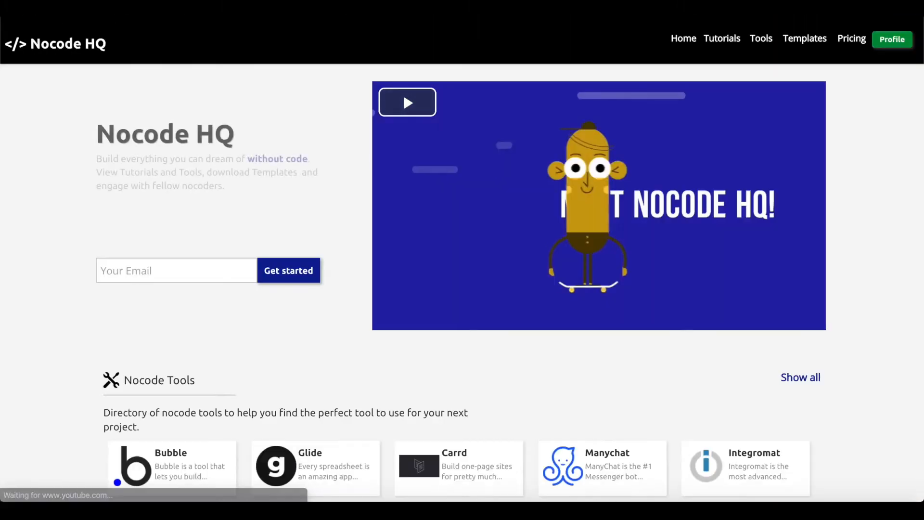
pyautogui.click(19, 9)
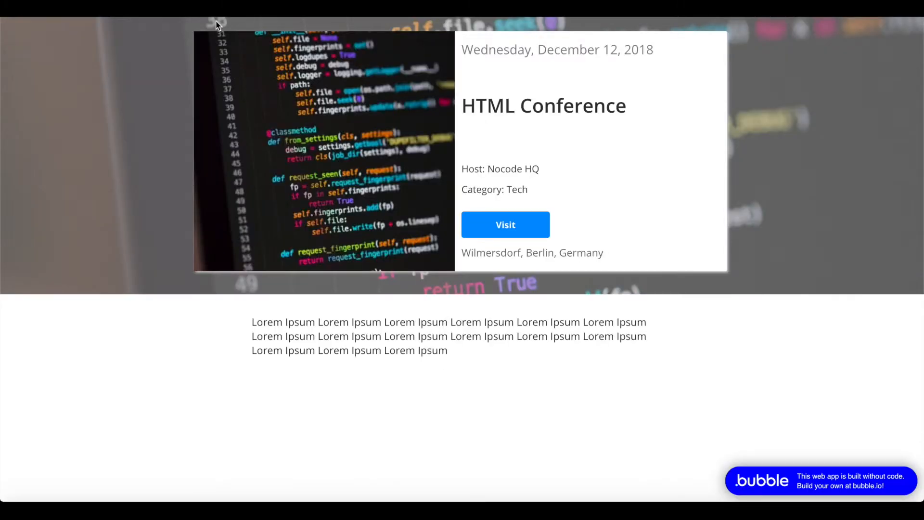
# - Switch to the Bubble editor and look over the index page's header, search section, Latest Events and Categories
pyautogui.click(21, 16)
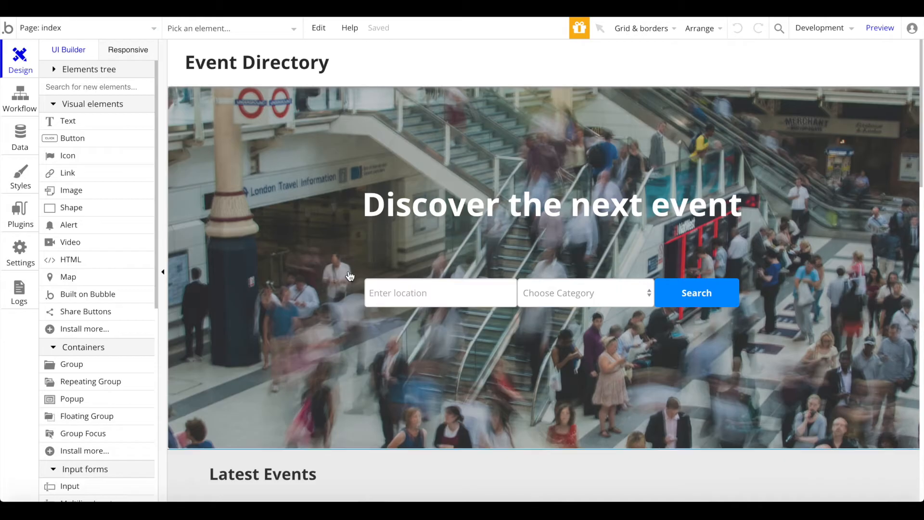
pyautogui.scroll(-2, 457, 287)
pyautogui.scroll(2, 458, 286)
pyautogui.scroll(-2, 600, 88)
pyautogui.scroll(2, 598, 86)
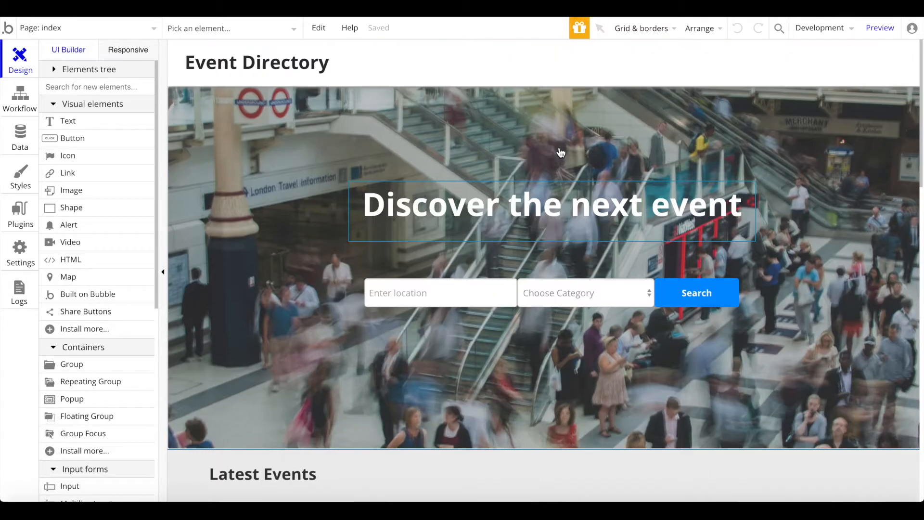
pyautogui.scroll(-2, 534, 154)
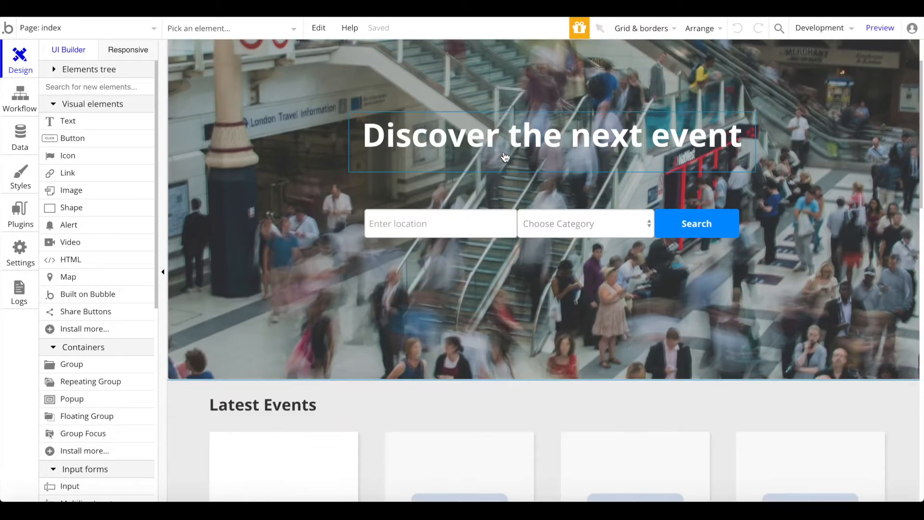
pyautogui.scroll(2, 505, 157)
pyautogui.scroll(-4, 511, 241)
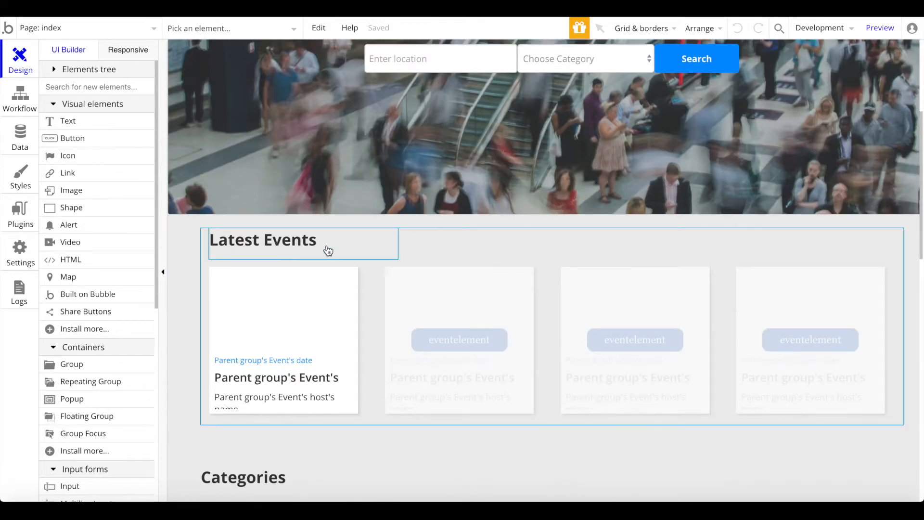
pyautogui.scroll(-5, 295, 241)
pyautogui.scroll(9, 337, 291)
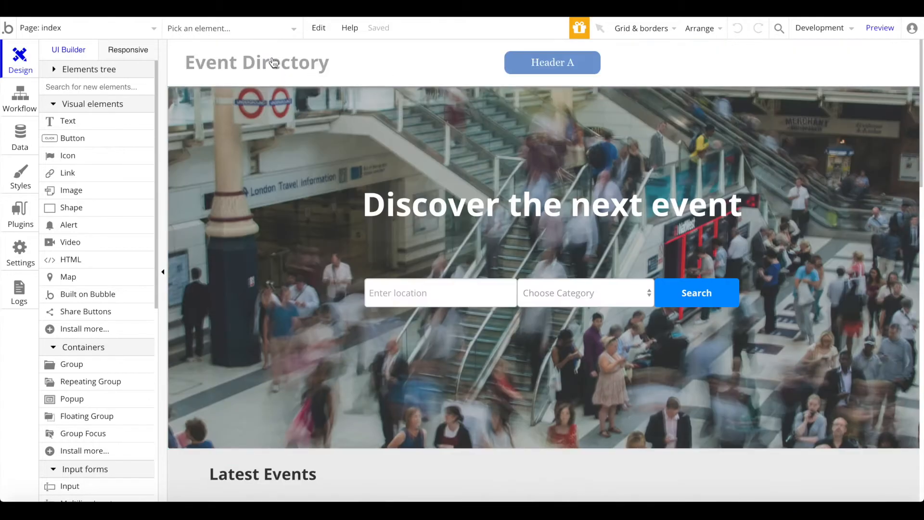
# - Open the properties of the "Discover the next event" heading and examine its text, font and font size options, leaving them unchanged
pyautogui.click(233, 28)
pyautogui.write('the next')
pyautogui.click(446, 199)
pyautogui.doubleClick(452, 221)
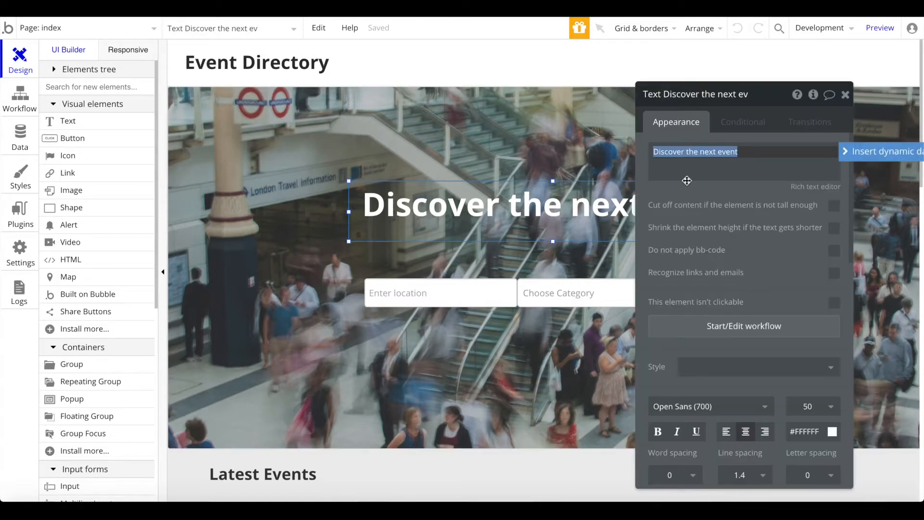
pyautogui.click(687, 179)
pyautogui.click(740, 168)
pyautogui.scroll(-3, 728, 222)
pyautogui.scroll(-2, 728, 221)
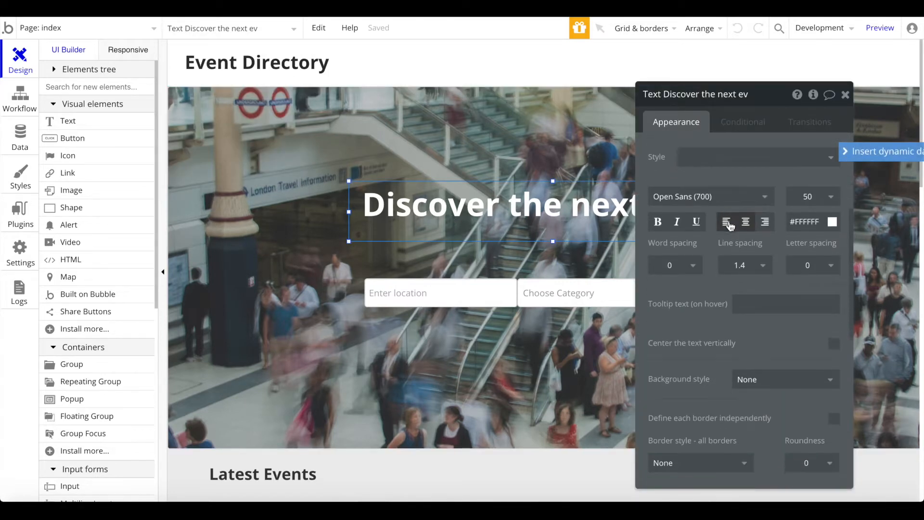
pyautogui.click(812, 197)
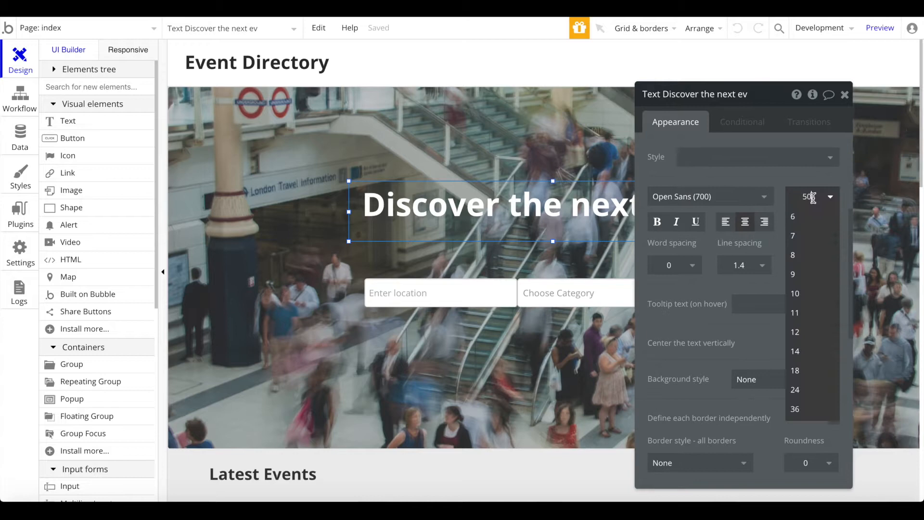
pyautogui.click(779, 185)
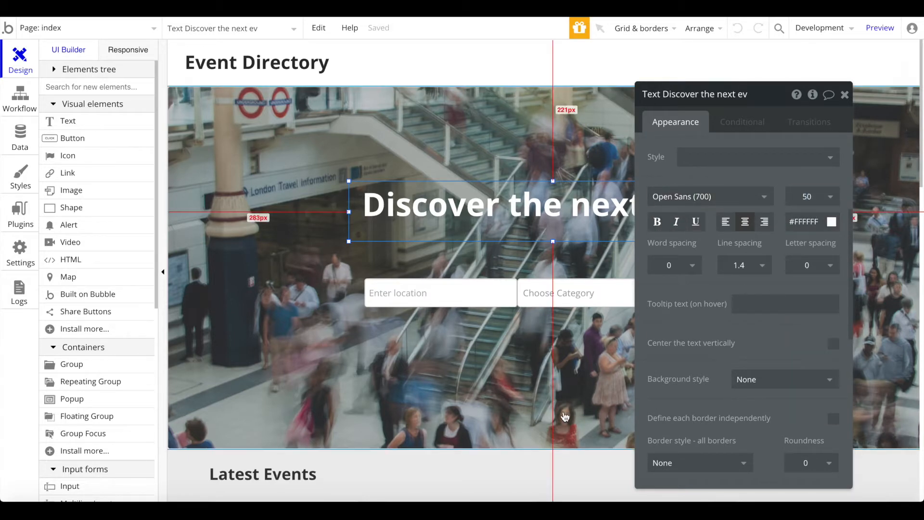
# - Open the properties of the Lorem Ipsum paragraph in the About Us section
pyautogui.scroll(-7, 408, 378)
pyautogui.scroll(-10, 303, 270)
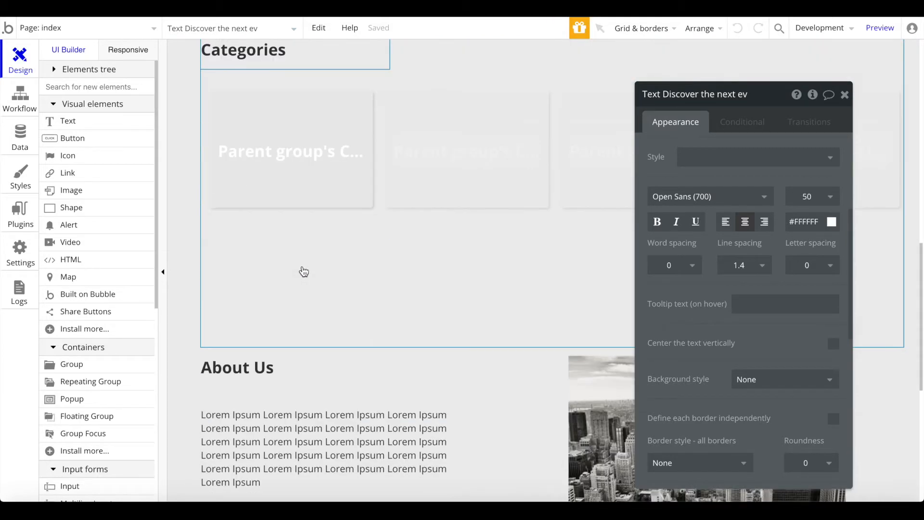
pyautogui.click(290, 162)
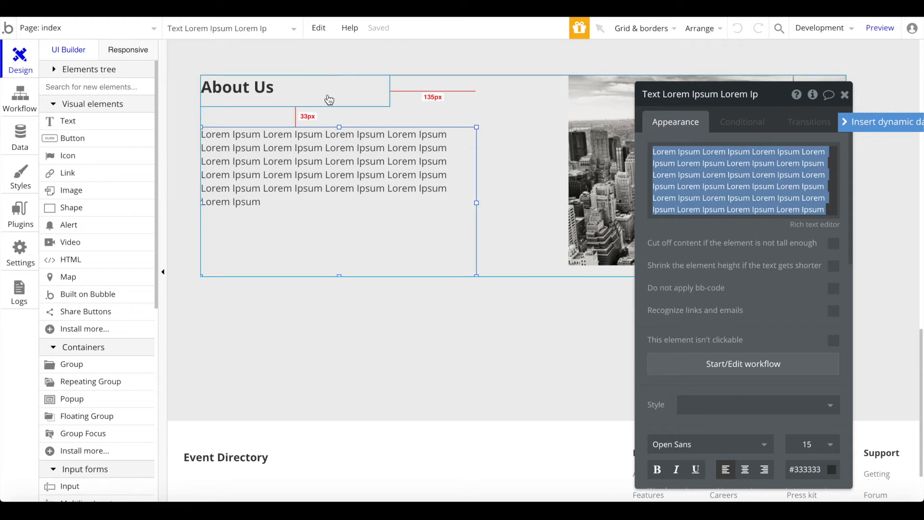
# - Select the About Us image and view its file upload and free image search options, cancelling both
pyautogui.click(620, 213)
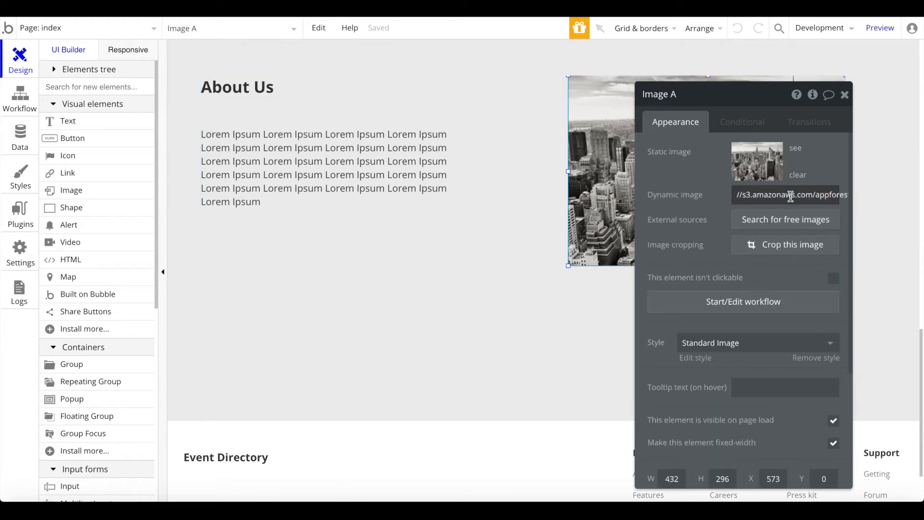
pyautogui.click(774, 173)
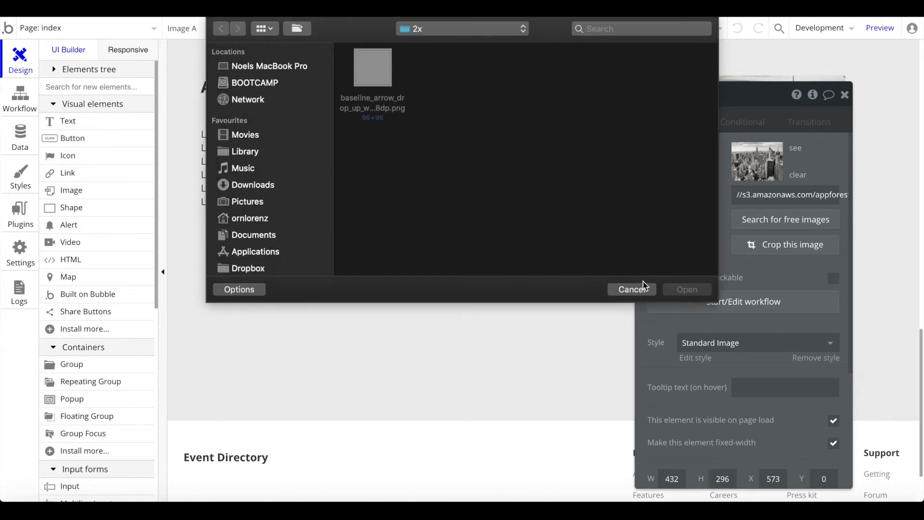
pyautogui.click(644, 289)
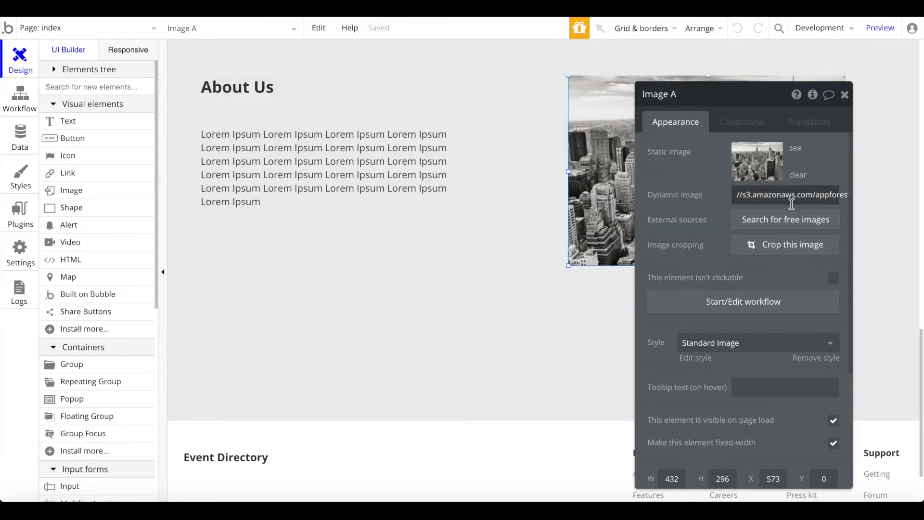
pyautogui.click(766, 222)
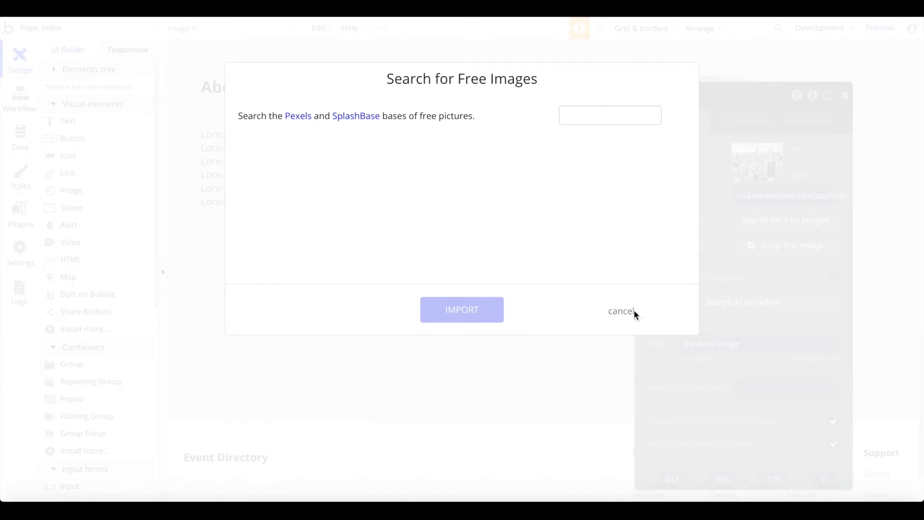
pyautogui.click(622, 407)
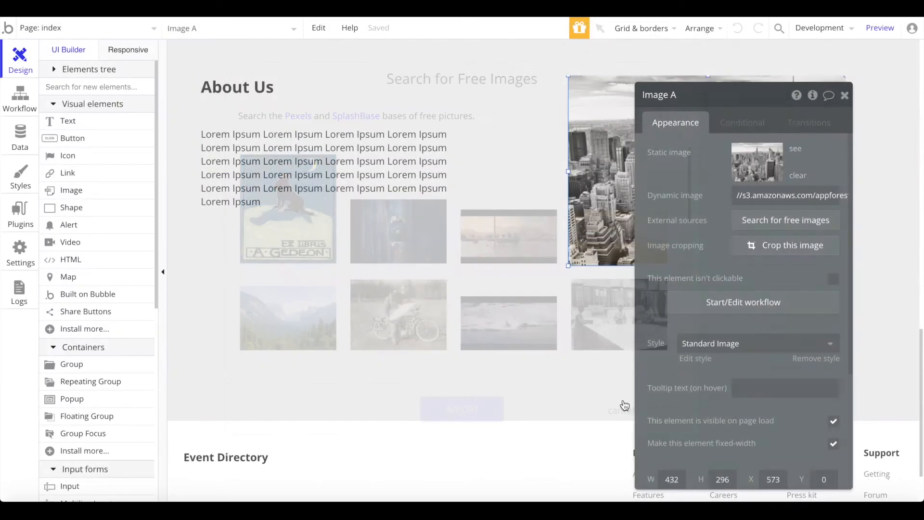
# - Inspect the first event card under Latest Events and open the reusable element eventelement in the editor
pyautogui.scroll(15, 524, 240)
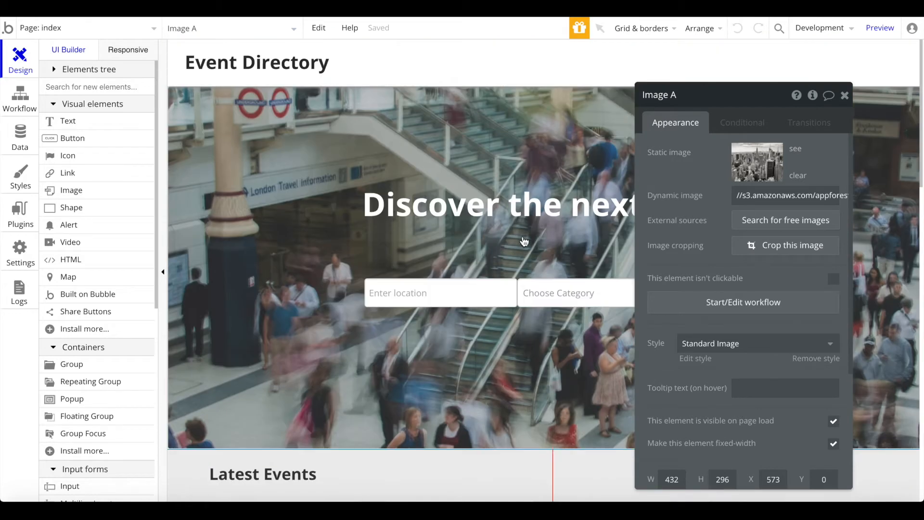
pyautogui.scroll(-8, 524, 240)
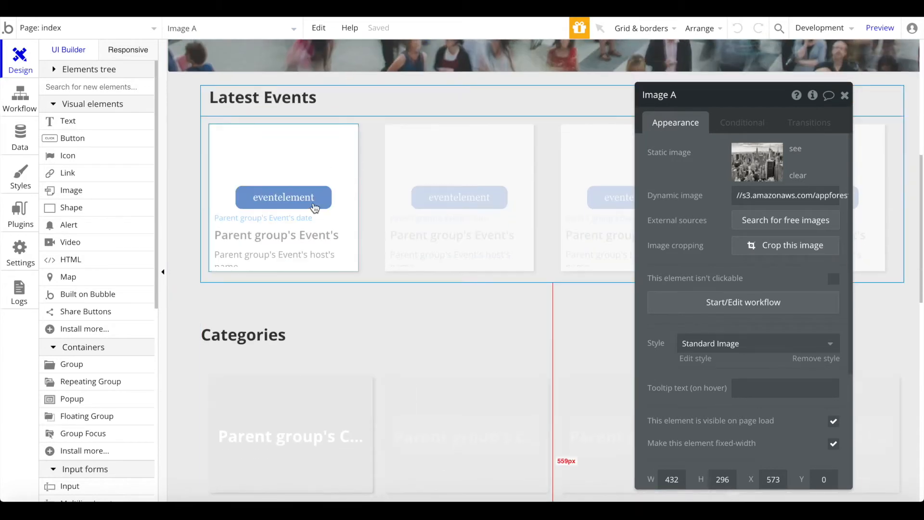
pyautogui.click(287, 201)
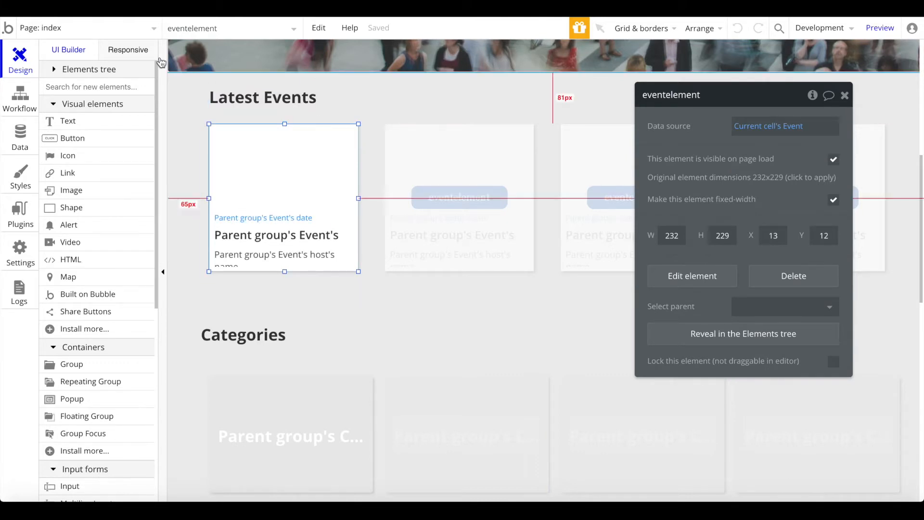
pyautogui.click(130, 29)
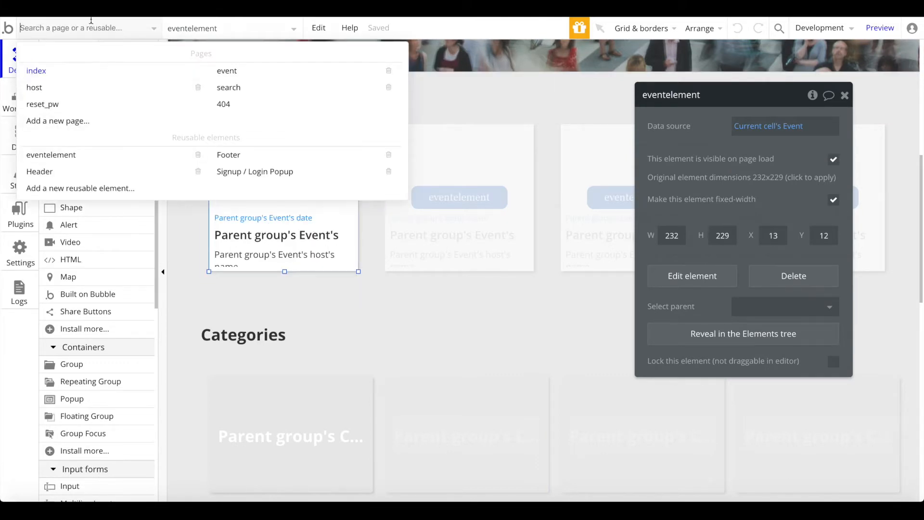
pyautogui.click(65, 160)
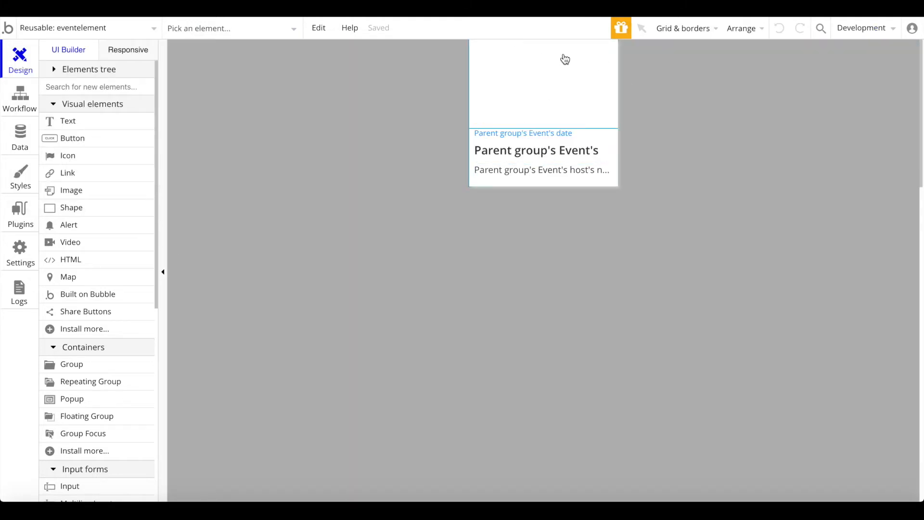
# - Examine the properties of the eventelement card, its event name link, host name and date texts, and its thumbnail group
pyautogui.doubleClick(471, 156)
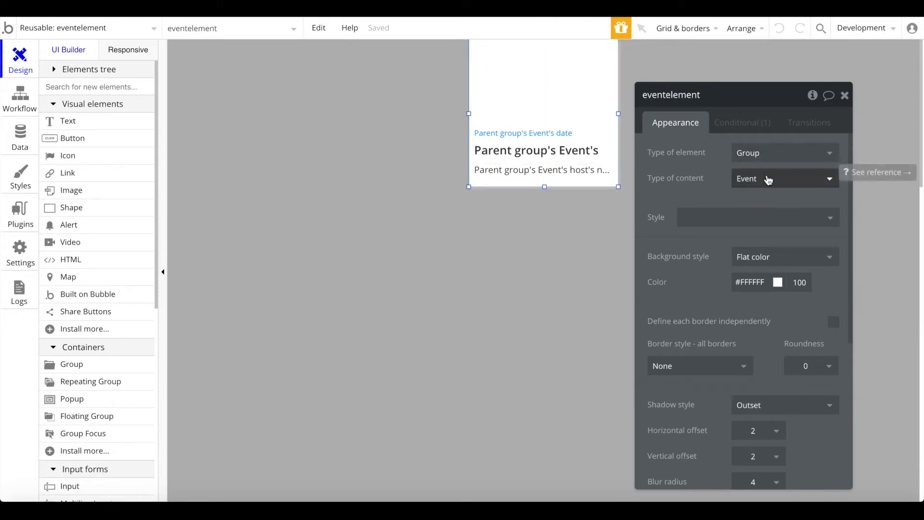
pyautogui.click(530, 149)
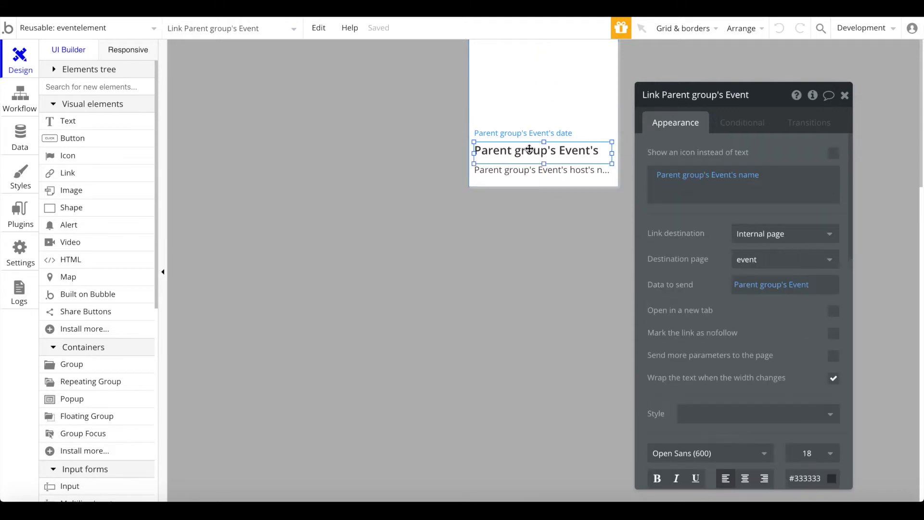
pyautogui.click(520, 168)
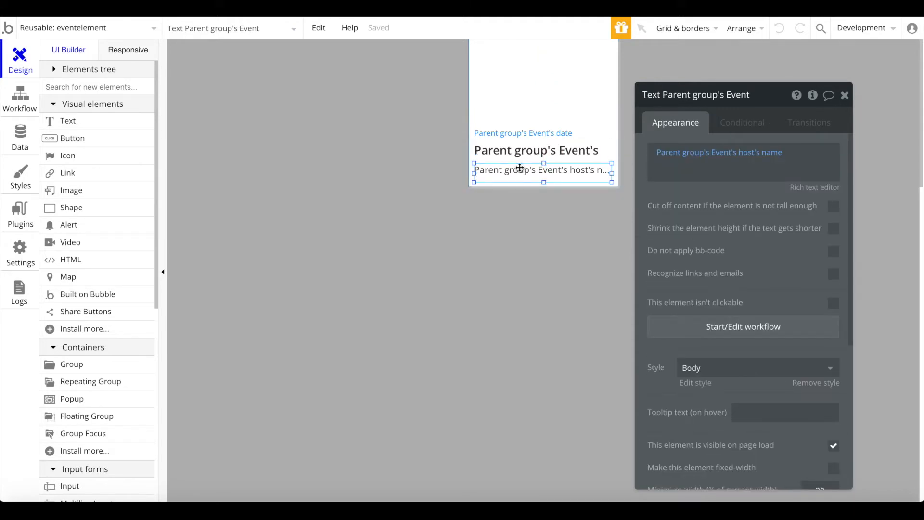
pyautogui.click(541, 134)
pyautogui.click(542, 91)
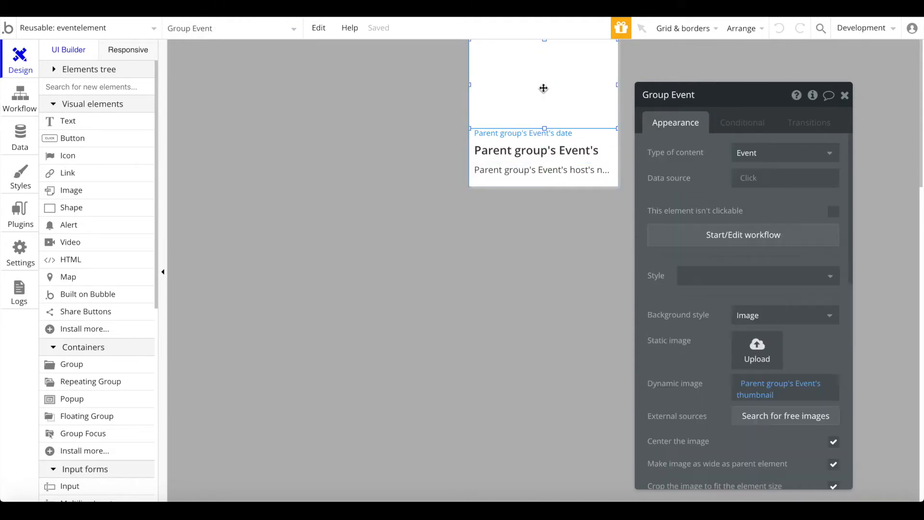
pyautogui.scroll(-2, 738, 251)
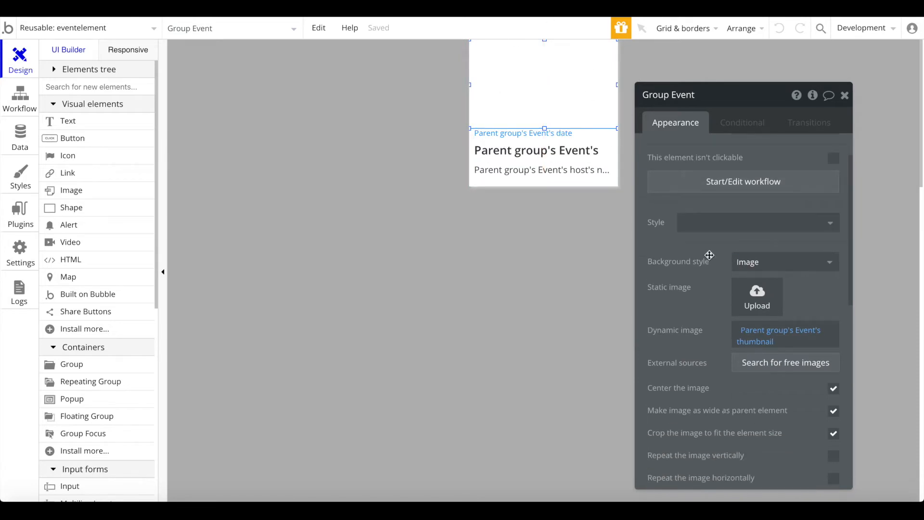
# - Review the remaining thumbnail group properties, then open the index page and view its Latest Events and Categories sections
pyautogui.scroll(-3, 709, 255)
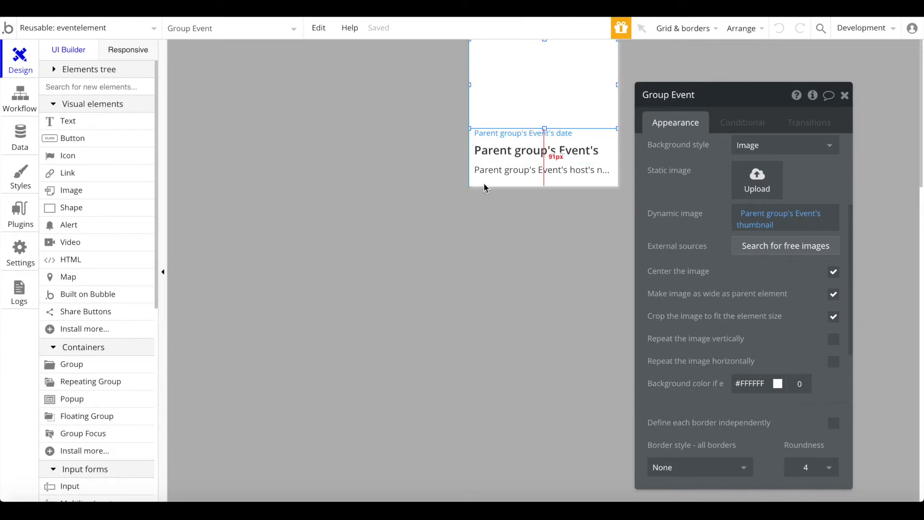
pyautogui.click(96, 28)
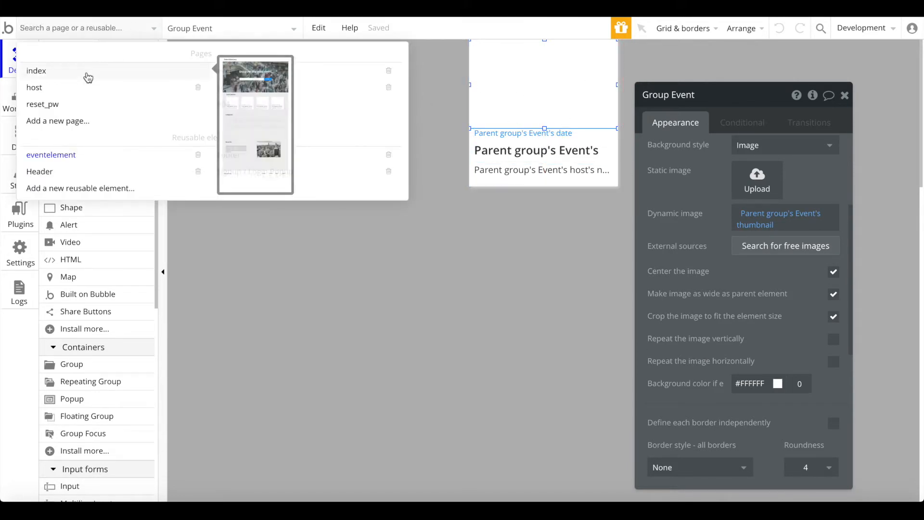
pyautogui.click(85, 73)
pyautogui.scroll(-10, 312, 208)
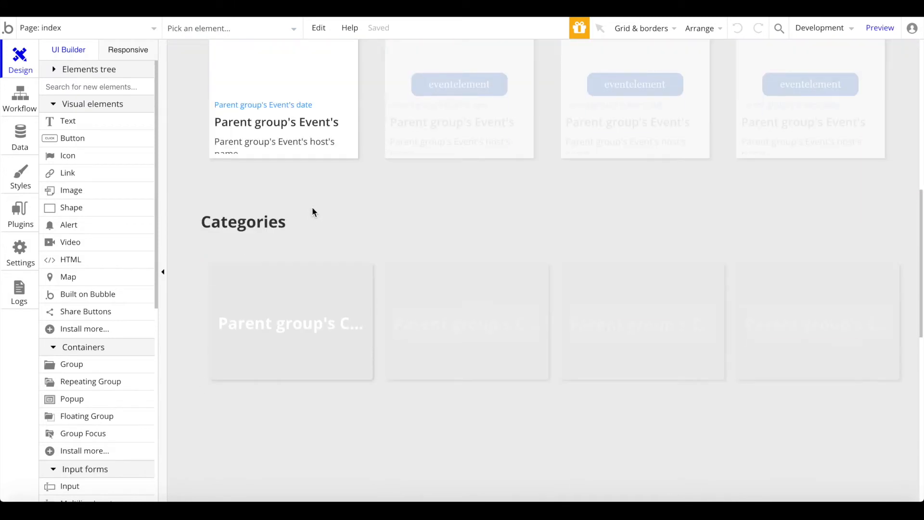
pyautogui.scroll(2, 343, 259)
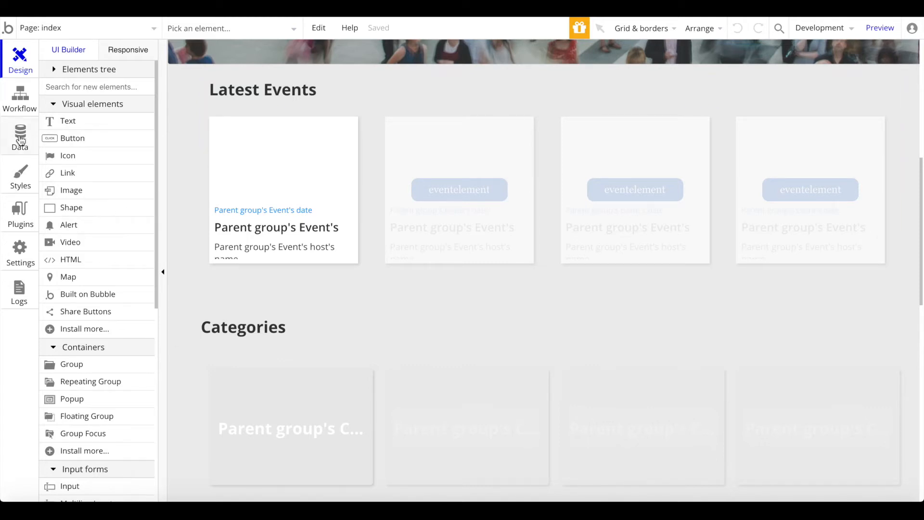
# - Open the app's data types and examine the fields of the Event and Category types
pyautogui.click(20, 141)
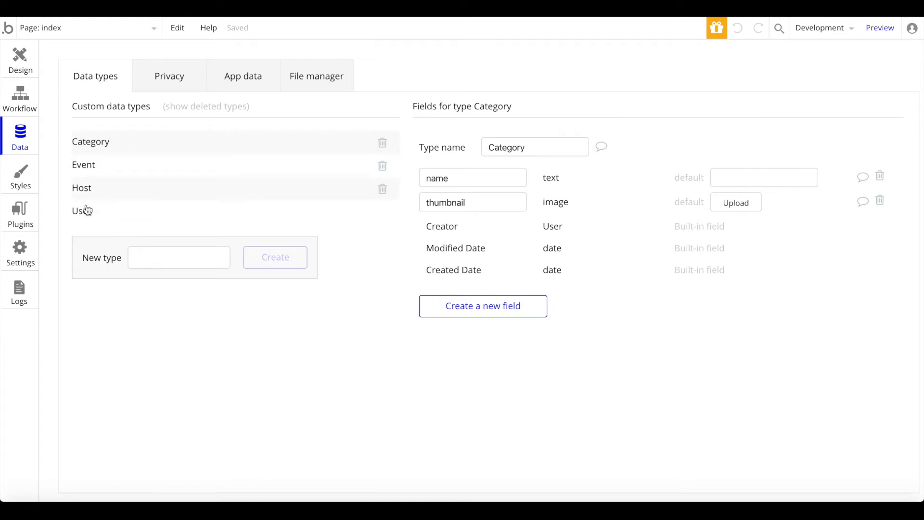
pyautogui.click(111, 162)
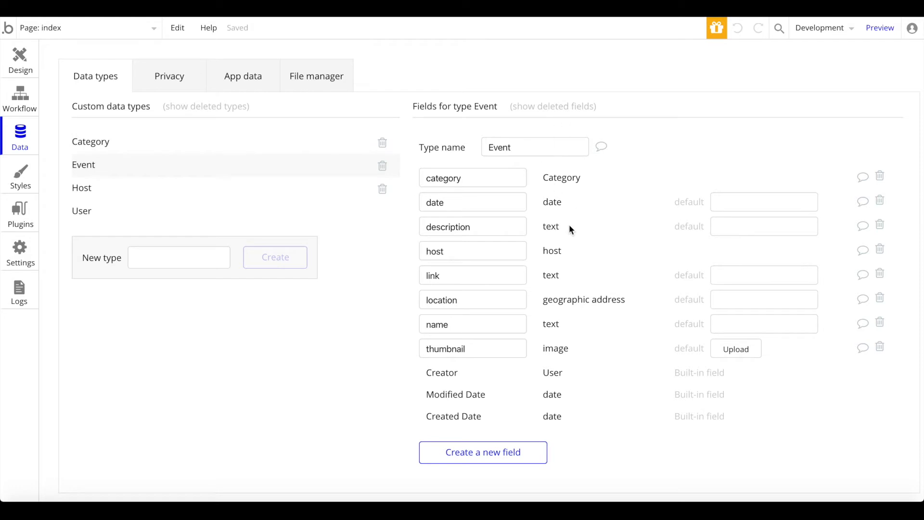
pyautogui.click(136, 140)
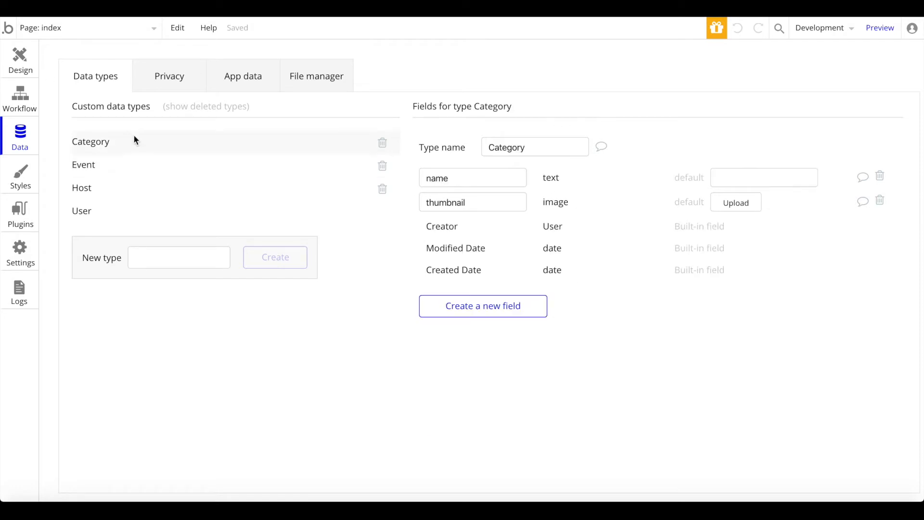
pyautogui.click(477, 173)
pyautogui.click(462, 206)
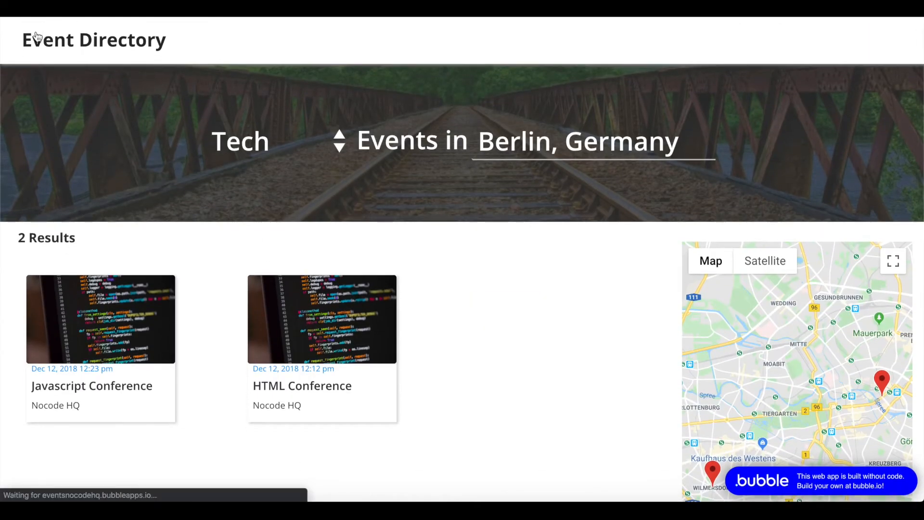
# - View the Categories section on the live home page, then examine the fields of the Host data type in the editor
pyautogui.scroll(-5, 369, 303)
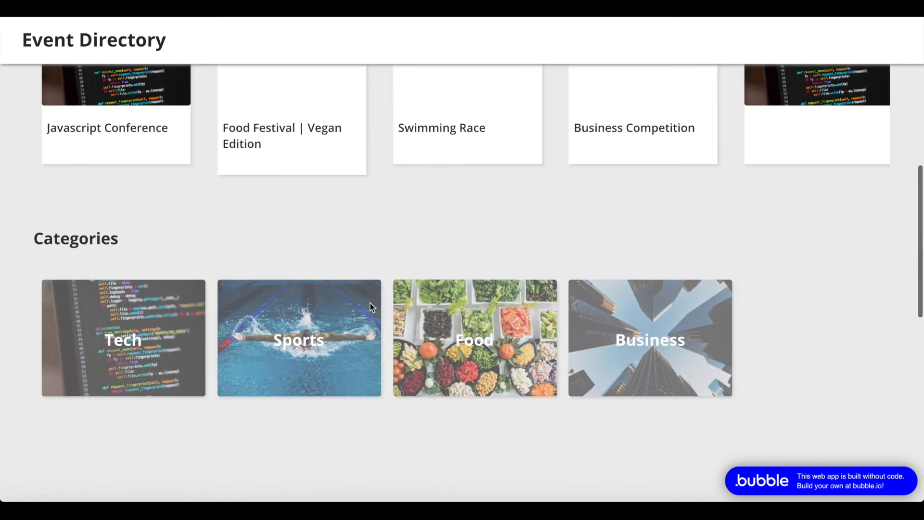
pyautogui.scroll(-5, 370, 306)
pyautogui.scroll(2, 136, 171)
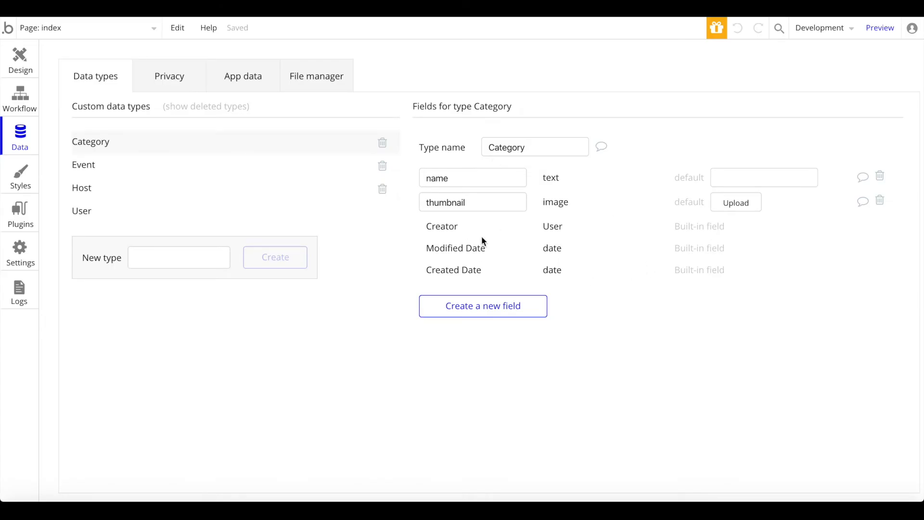
pyautogui.click(244, 194)
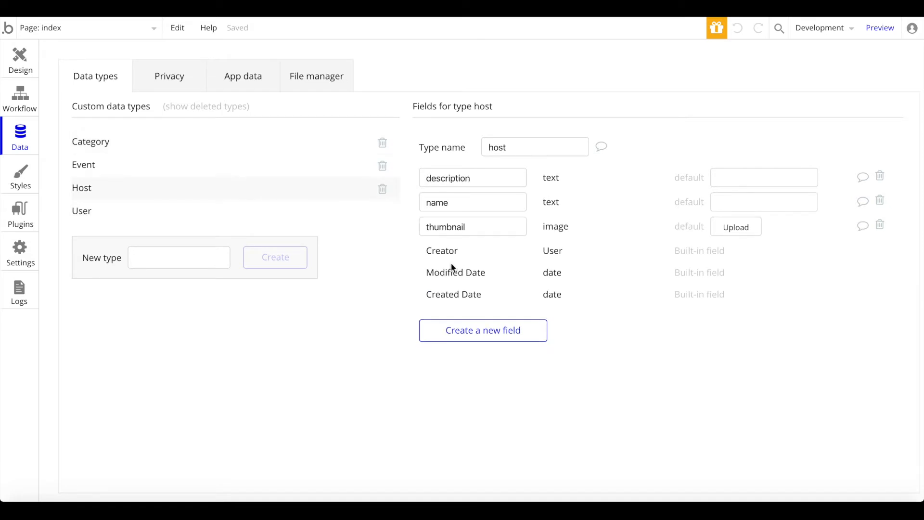
# - Open the properties of the Categories section's repeating group on the index page design
pyautogui.click(21, 60)
pyautogui.scroll(-3, 460, 175)
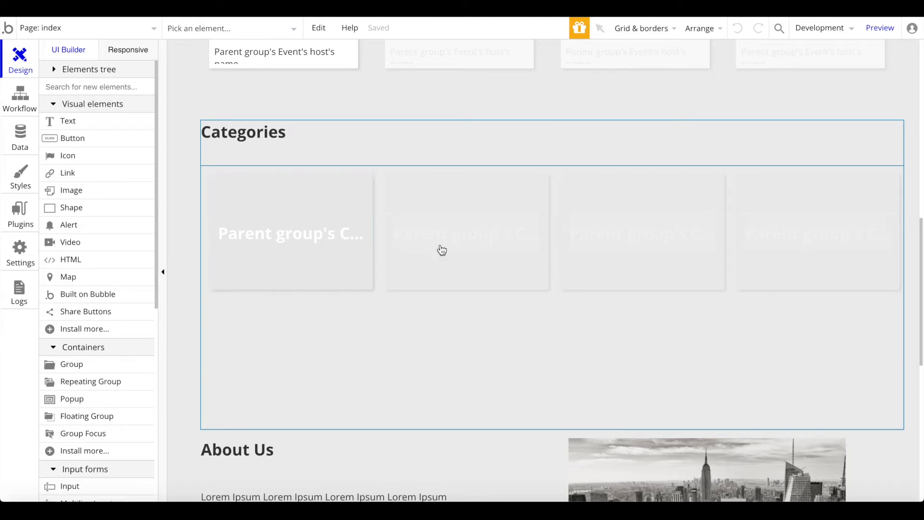
pyautogui.doubleClick(462, 253)
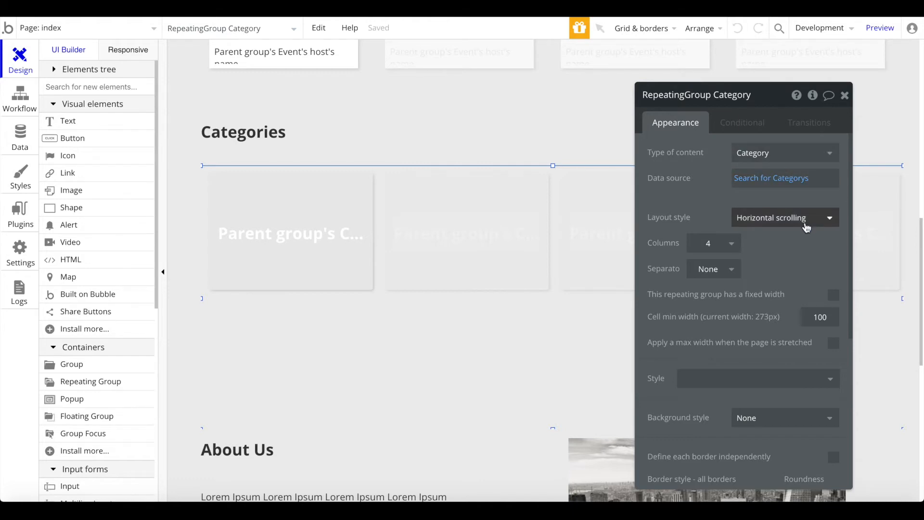
# - Inspect the first category card's flat-colour overlay group and its outer group with the dynamic thumbnail background
pyautogui.click(370, 277)
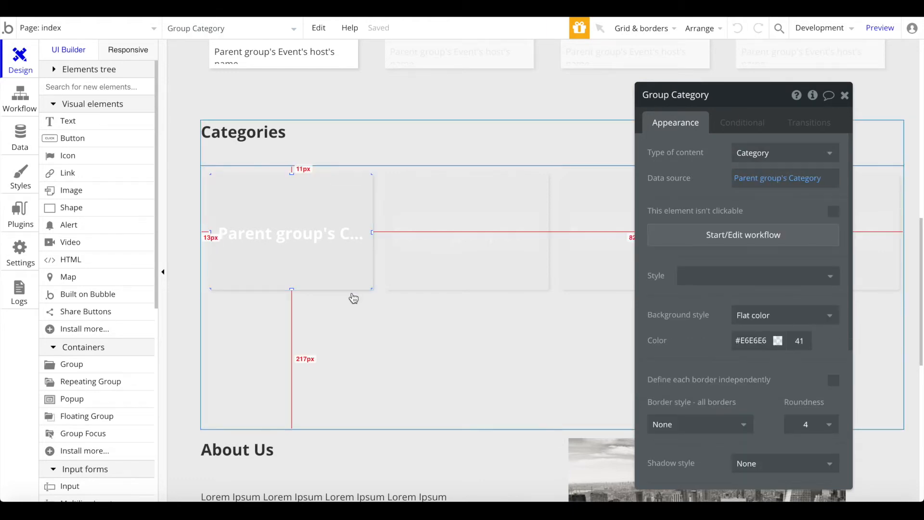
pyautogui.moveTo(291, 290)
pyautogui.mouseDown()
pyautogui.moveTo(281, 284)
pyautogui.moveTo(305, 290)
pyautogui.mouseUp()
pyautogui.click(299, 274)
pyautogui.click(295, 275)
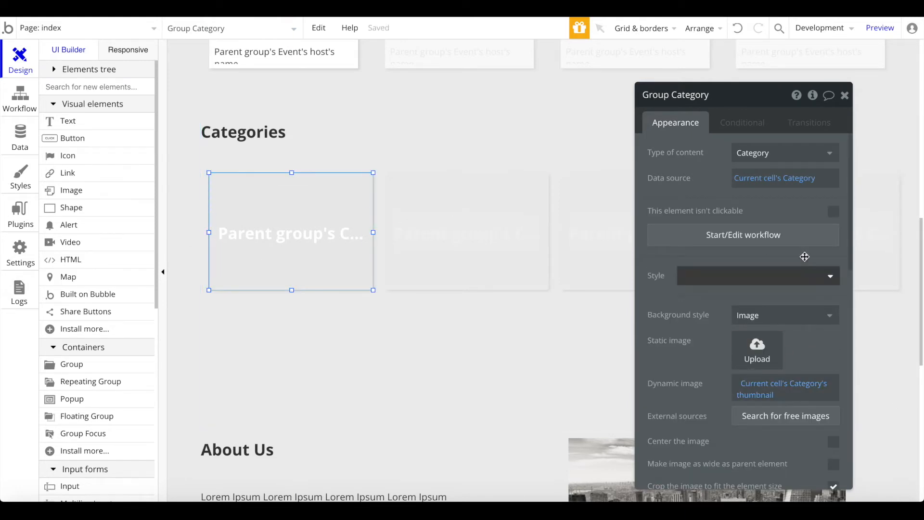
pyautogui.scroll(-1, 824, 286)
pyautogui.click(295, 283)
pyautogui.moveTo(291, 287); pyautogui.dragTo(292, 289)
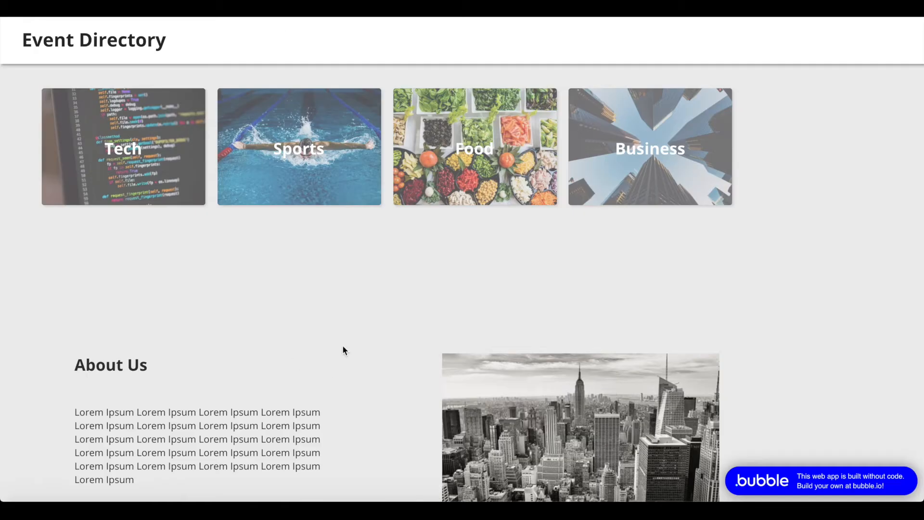
# - Compare the category cards on the live page, then inspect the category name text and its Go to page search workflow action
pyautogui.scroll(-1, 342, 350)
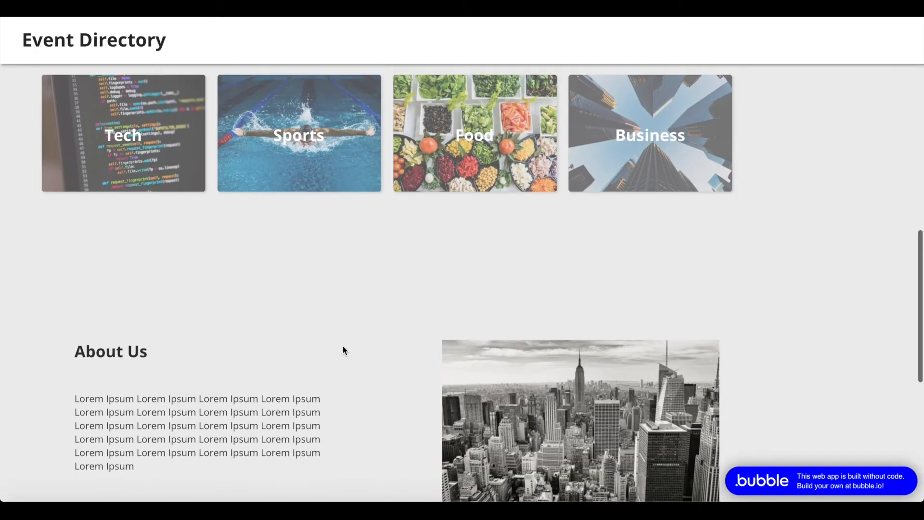
pyautogui.scroll(1, 300, 183)
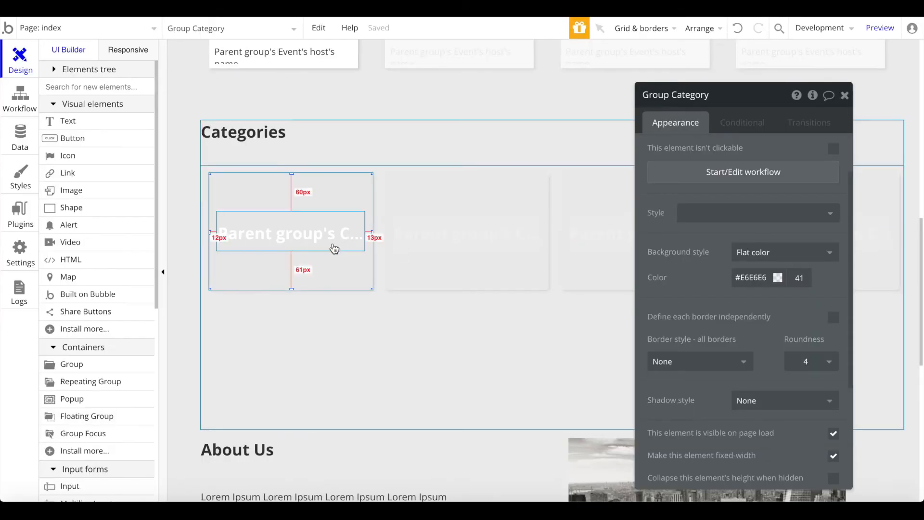
pyautogui.click(333, 244)
pyautogui.scroll(3, 752, 305)
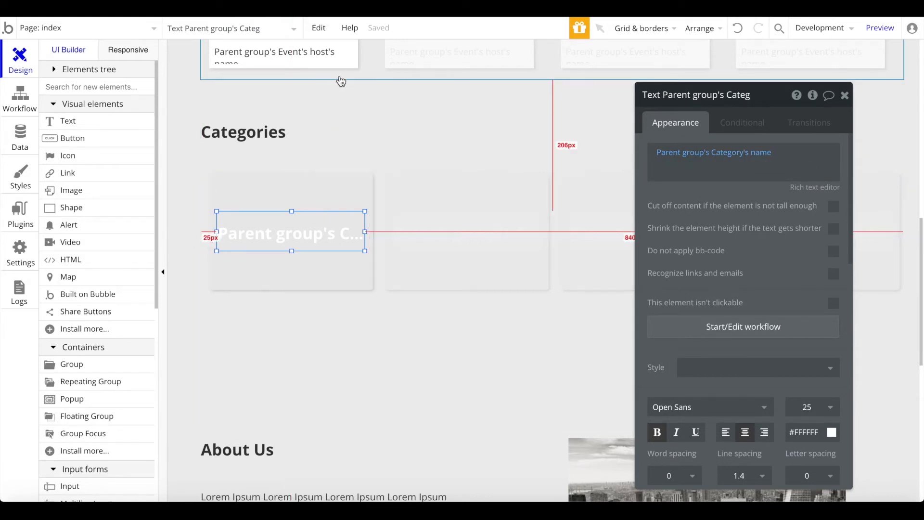
pyautogui.click(748, 326)
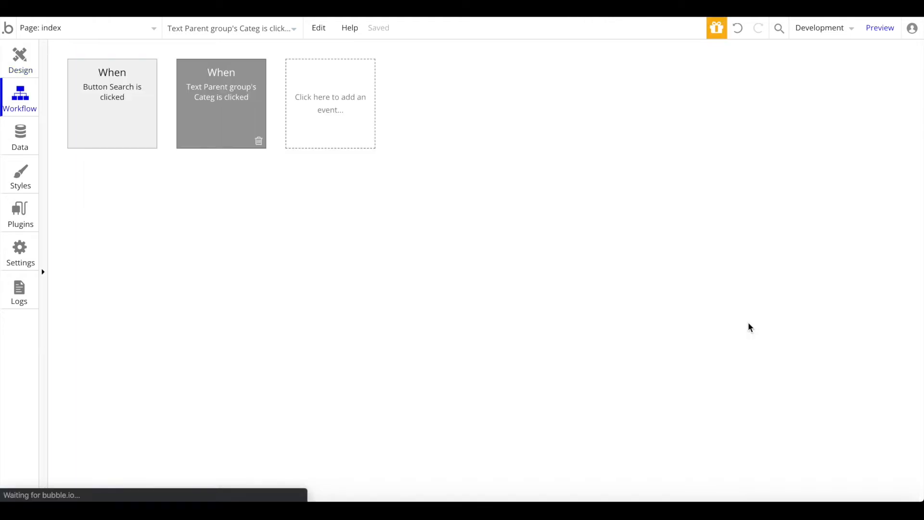
pyautogui.click(101, 187)
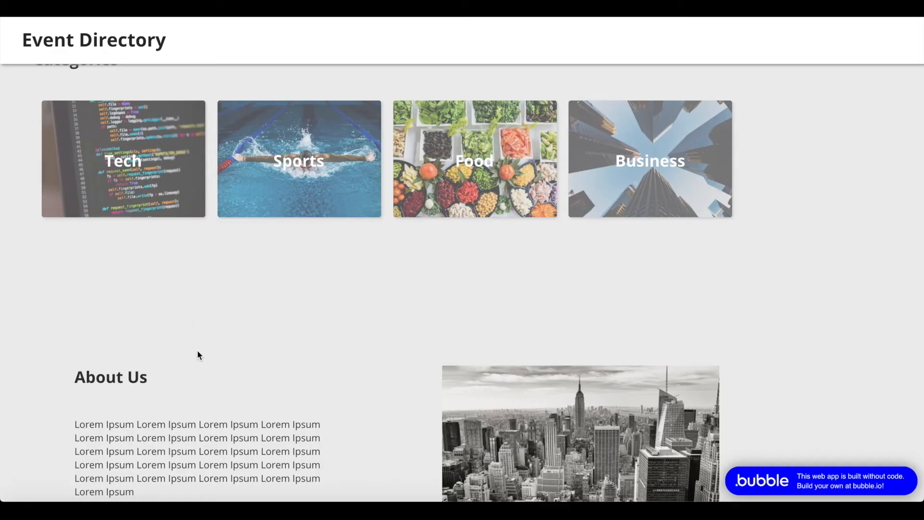
# - Open the Tech category from the live home page and look through its search page
pyautogui.scroll(1, 197, 356)
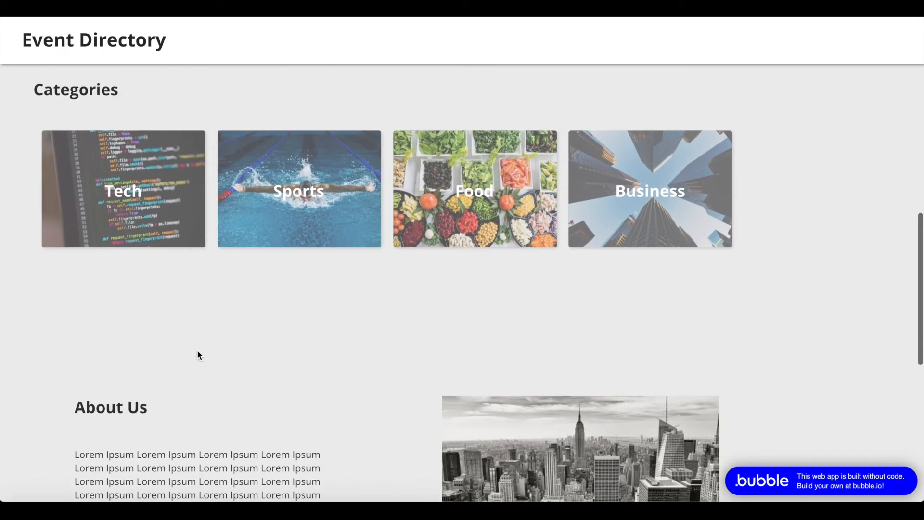
pyautogui.click(126, 196)
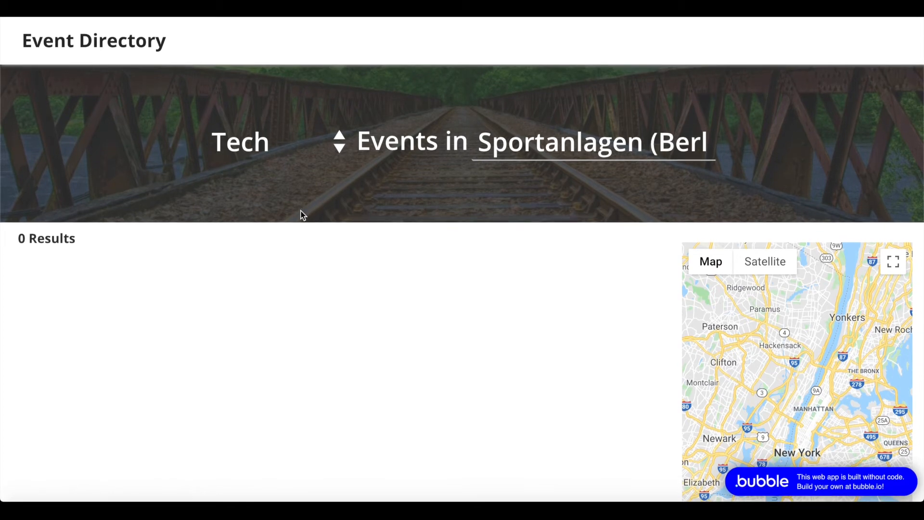
pyautogui.scroll(-5, 301, 211)
pyautogui.scroll(5, 301, 201)
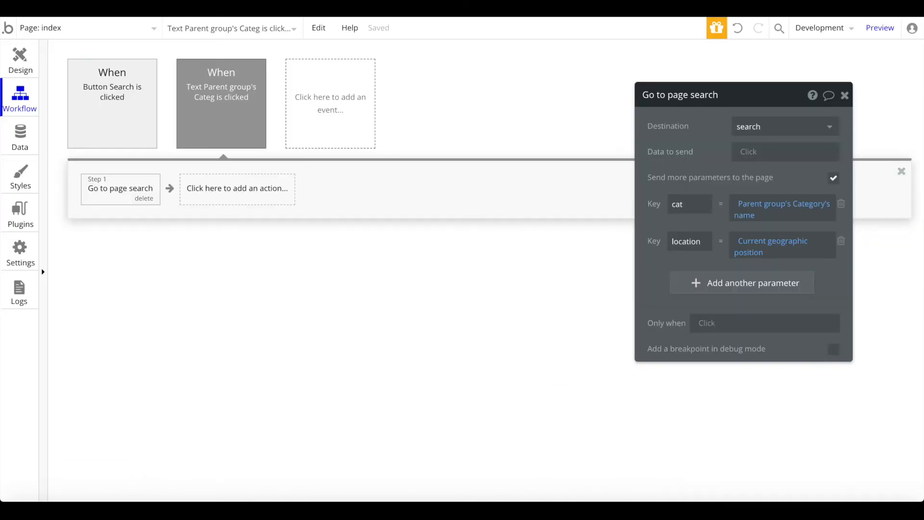
# - Return to the index page design and open the event page in the editor
pyautogui.click(25, 53)
pyautogui.scroll(-5, 513, 239)
pyautogui.scroll(15, 515, 239)
pyautogui.scroll(2, 515, 239)
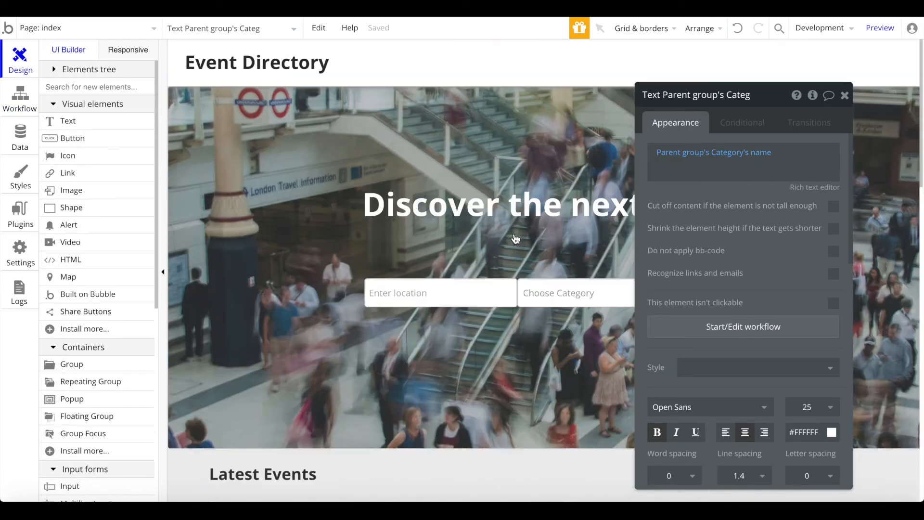
pyautogui.click(93, 27)
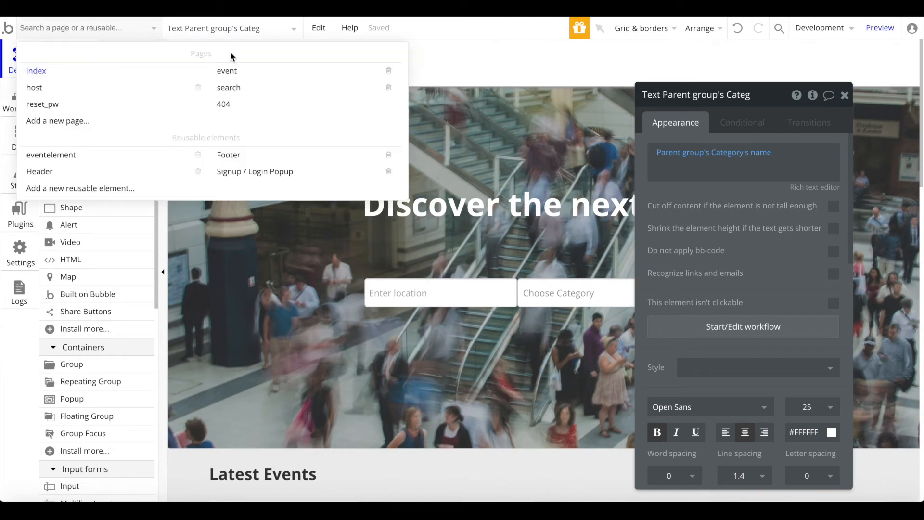
pyautogui.click(234, 72)
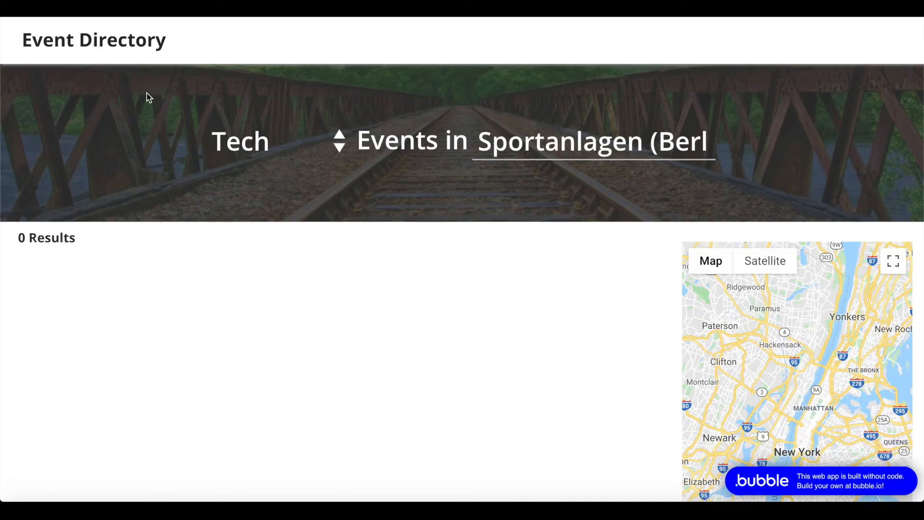
# - Open the Javascript Conference event from the live home page and examine its web address
pyautogui.click(48, 34)
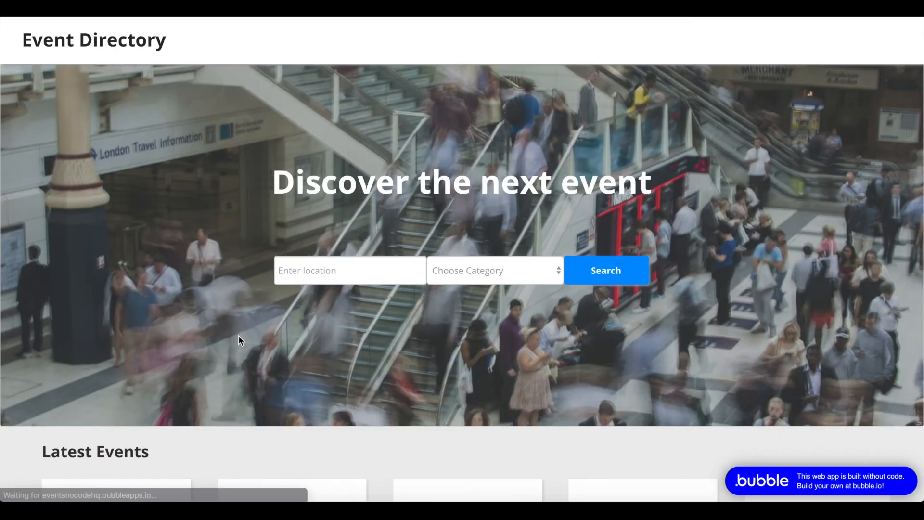
pyautogui.scroll(-5, 238, 337)
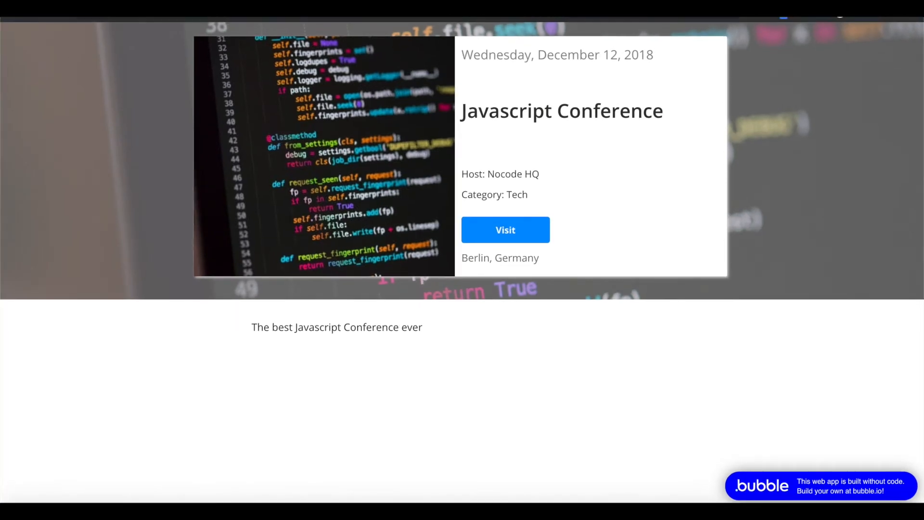
pyautogui.doubleClick(281, 26)
pyautogui.click(366, 27)
pyautogui.moveTo(367, 27); pyautogui.dragTo(553, 27)
pyautogui.moveTo(367, 25); pyautogui.dragTo(290, 25)
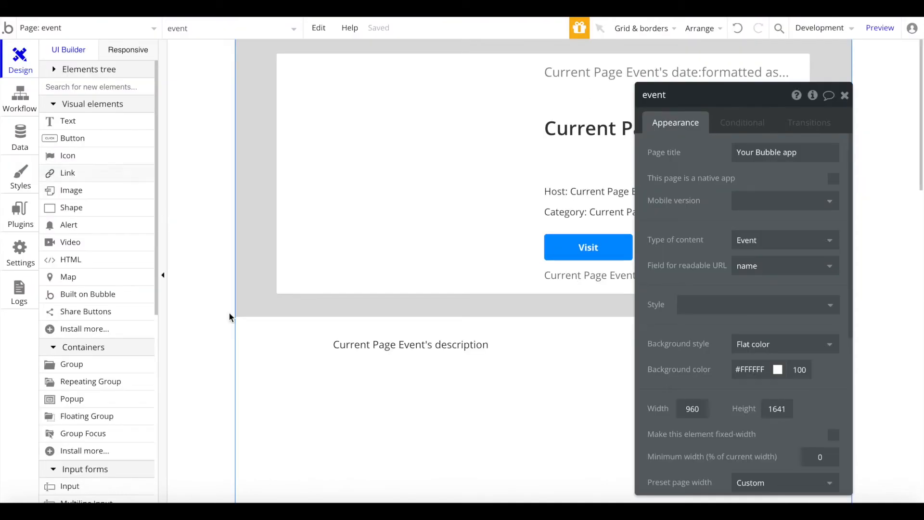
# - Inspect the event page's thumbnail group, date and name texts, host link and category text in the editor
pyautogui.scroll(-1, 526, 252)
pyautogui.scroll(1, 566, 263)
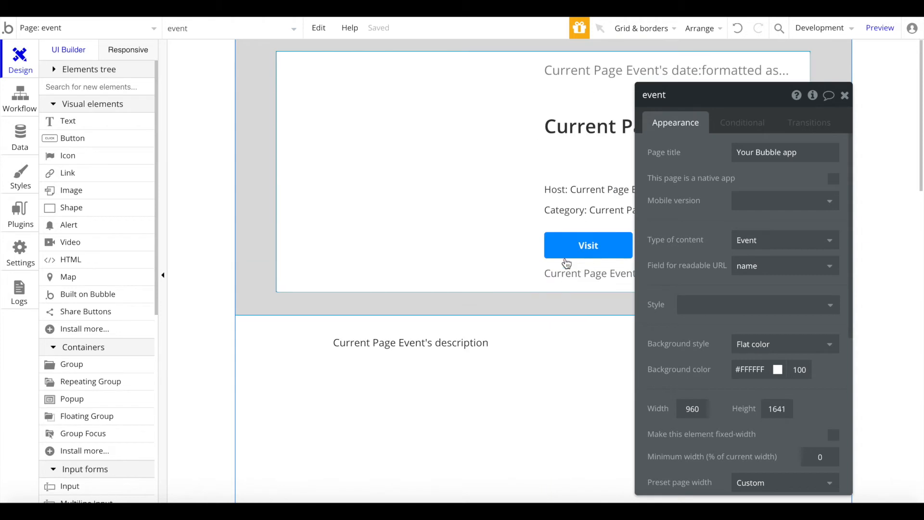
pyautogui.click(475, 130)
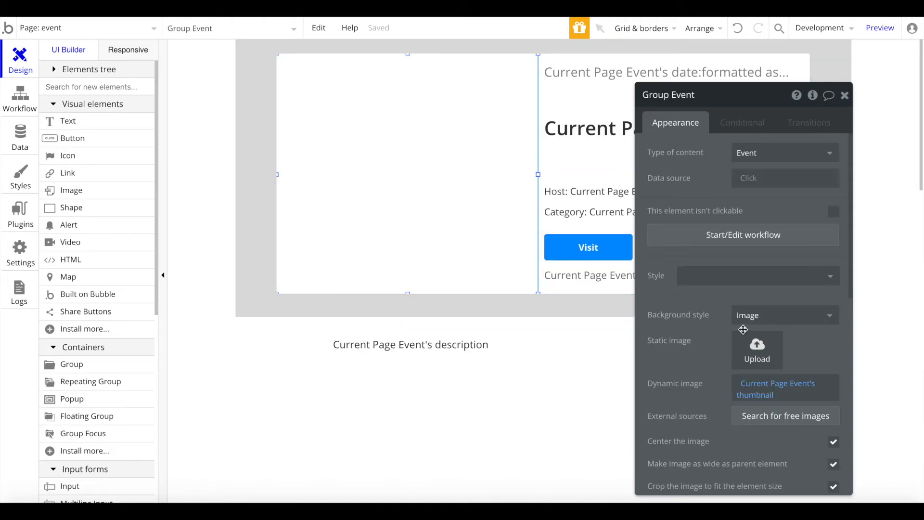
pyautogui.click(575, 88)
pyautogui.click(573, 141)
pyautogui.click(587, 192)
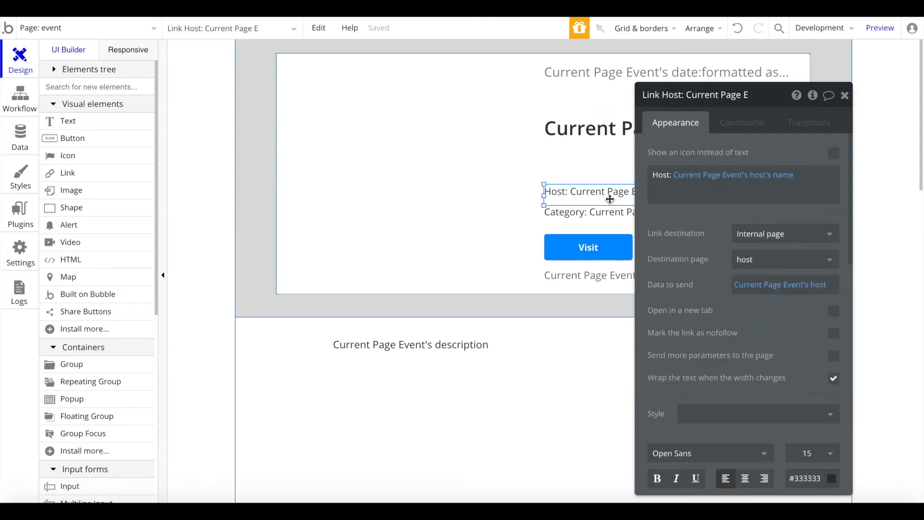
pyautogui.click(590, 218)
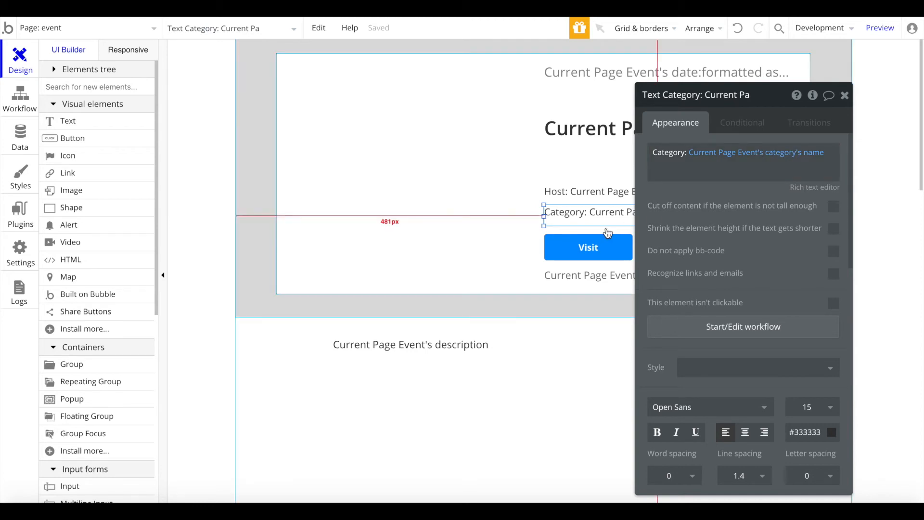
# - Open the click workflow of the event page's Visit button
pyautogui.click(590, 248)
pyautogui.click(716, 208)
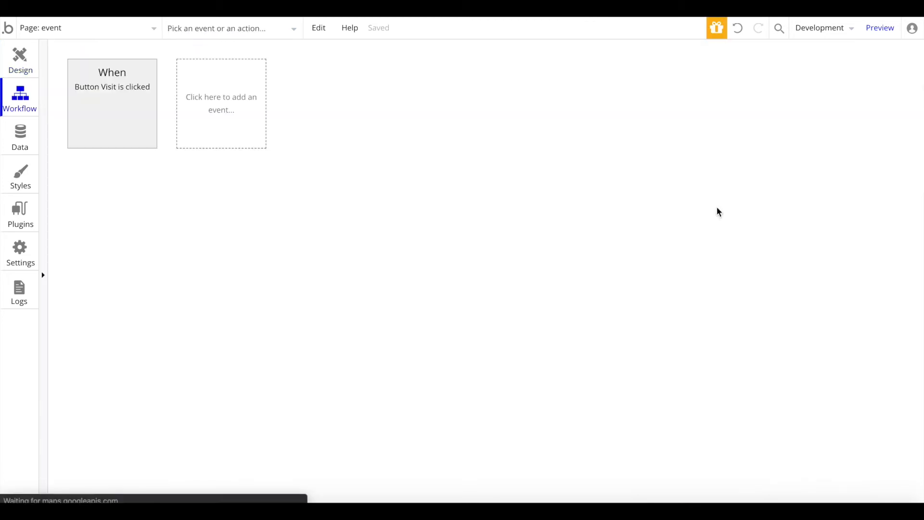
# - Inspect the Visit button's Open an external website action and return to the event page design
pyautogui.click(141, 188)
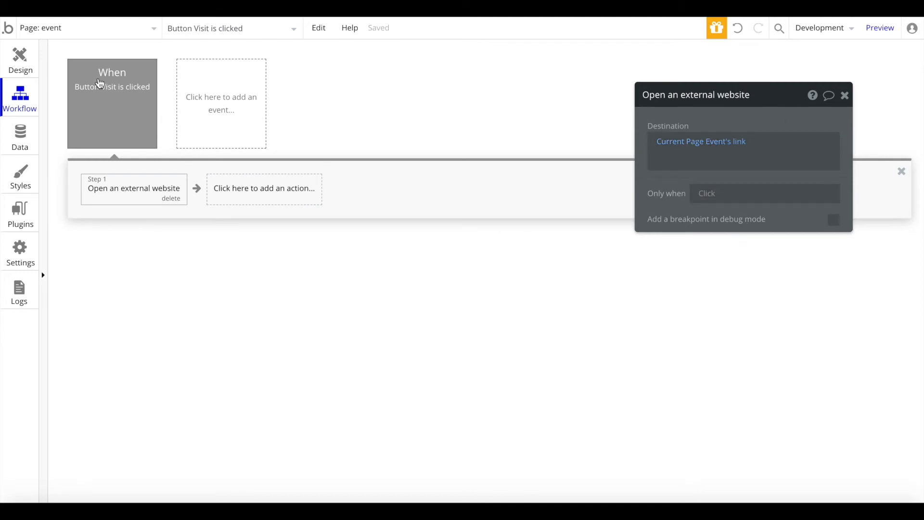
pyautogui.click(29, 64)
# - Inspect the text below the Visit button, the description text and the location map's marker address on the event page
pyautogui.click(600, 279)
pyautogui.scroll(-1, 722, 174)
pyautogui.scroll(1, 749, 174)
pyautogui.scroll(-4, 415, 255)
pyautogui.click(427, 265)
pyautogui.scroll(-5, 427, 266)
pyautogui.click(418, 294)
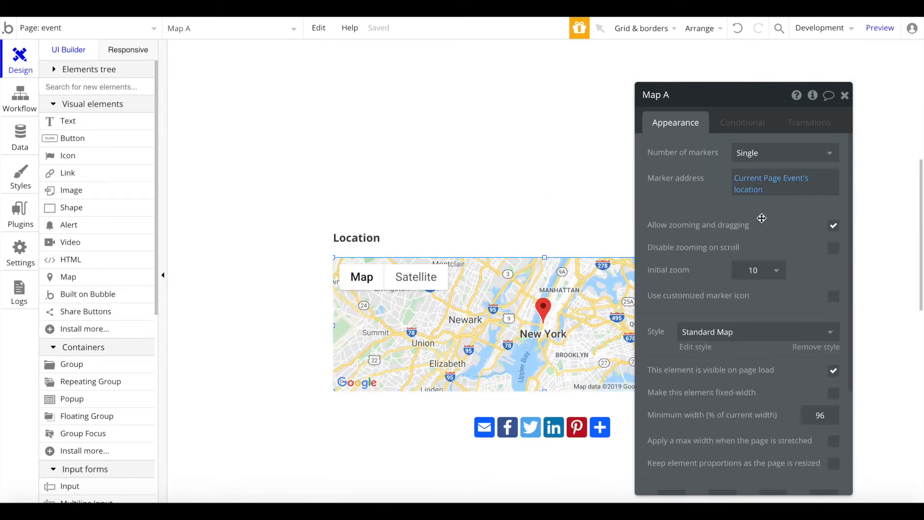
# - Examine the event page's share buttons, including the URL to share, page name and enabled services
pyautogui.scroll(-2, 575, 355)
pyautogui.click(575, 355)
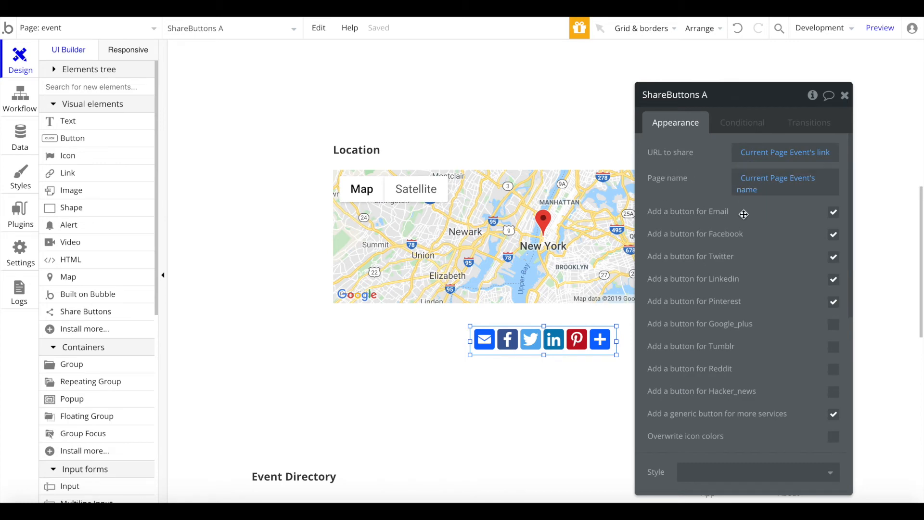
pyautogui.scroll(-3, 743, 214)
pyautogui.scroll(-10, 508, 309)
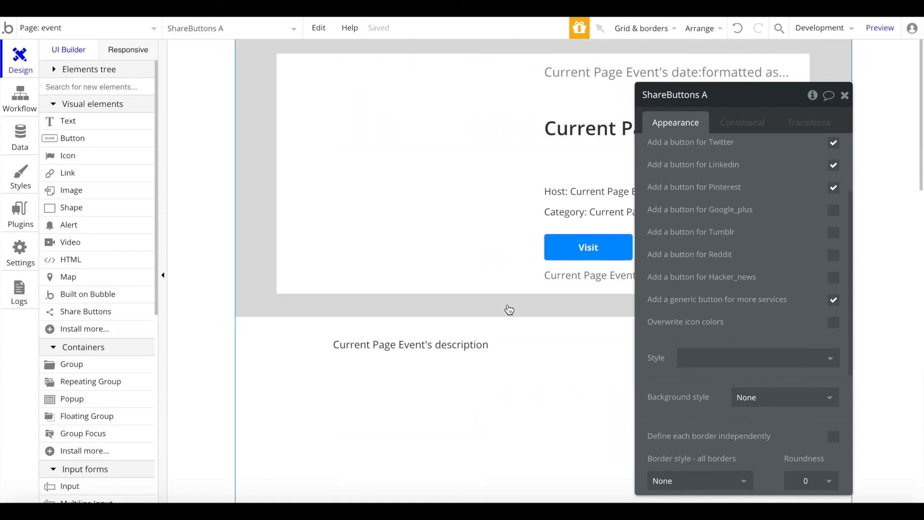
pyautogui.scroll(-1, 487, 294)
pyautogui.scroll(1, 487, 293)
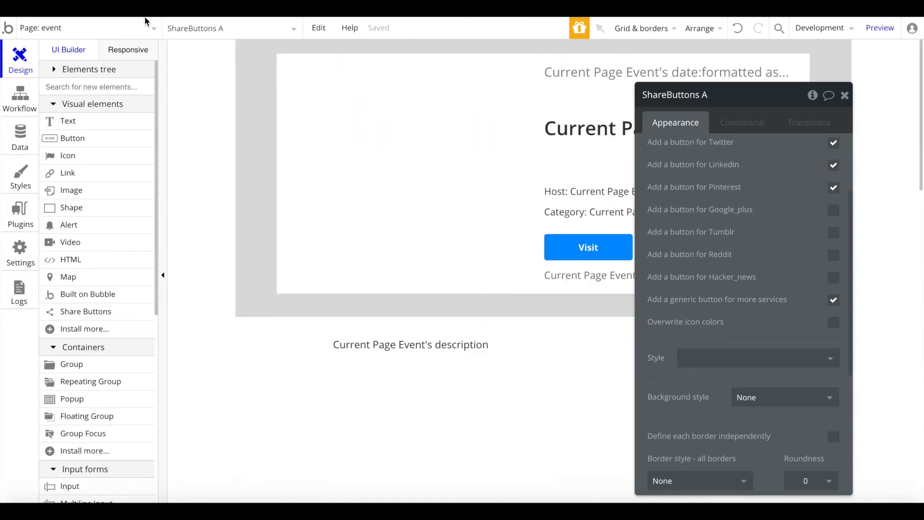
# - Open the host page in the editor and inspect its type of content and readable URL field
pyautogui.click(133, 29)
pyautogui.click(96, 88)
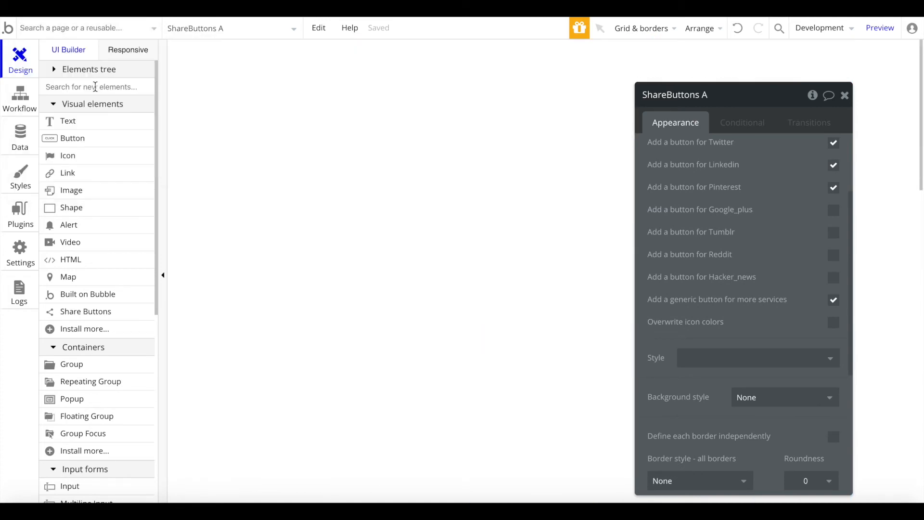
pyautogui.scroll(-5, 524, 164)
pyautogui.scroll(5, 524, 164)
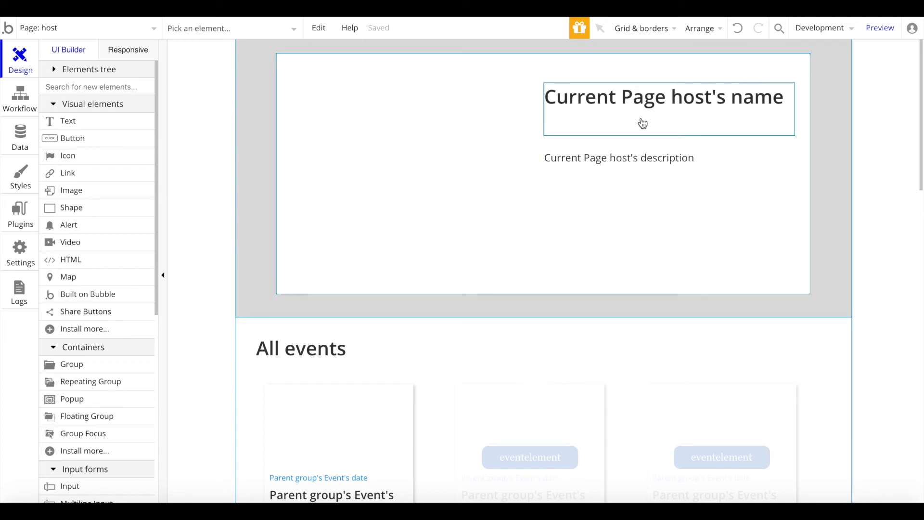
pyautogui.doubleClick(244, 188)
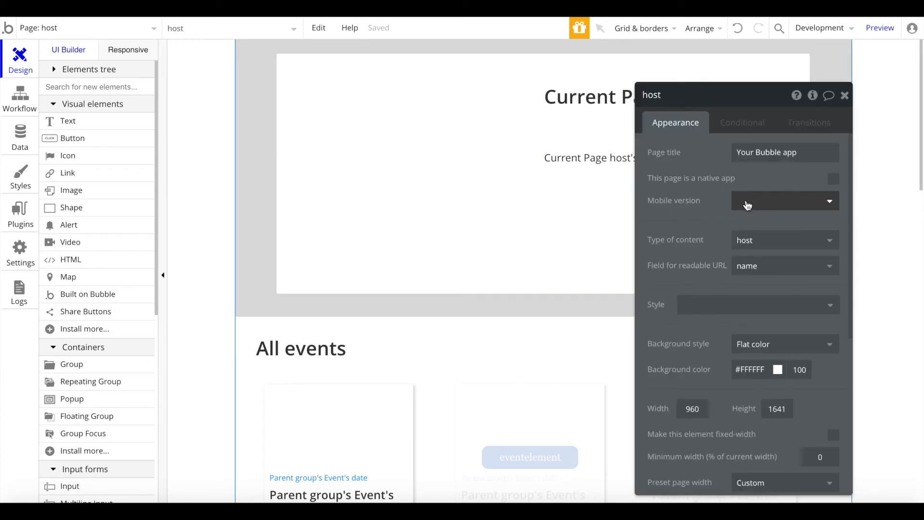
pyautogui.click(759, 248)
pyautogui.click(755, 246)
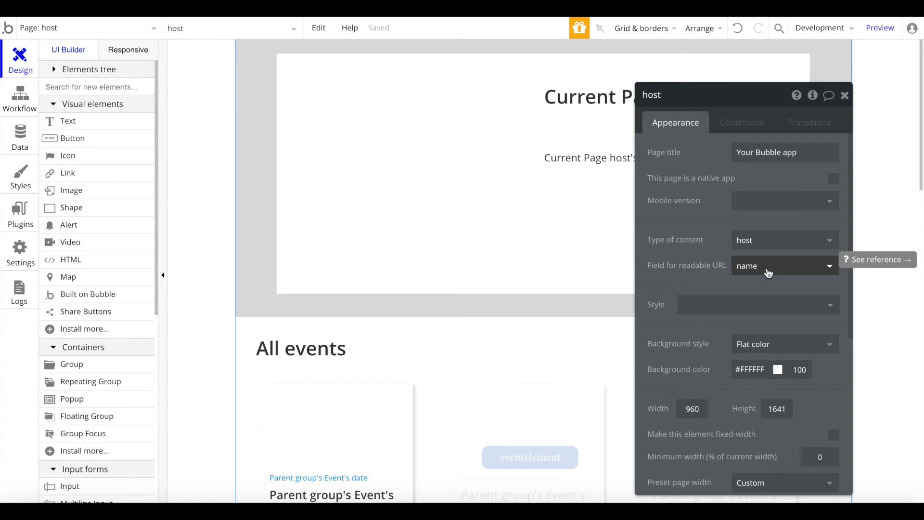
pyautogui.scroll(-4, 411, 202)
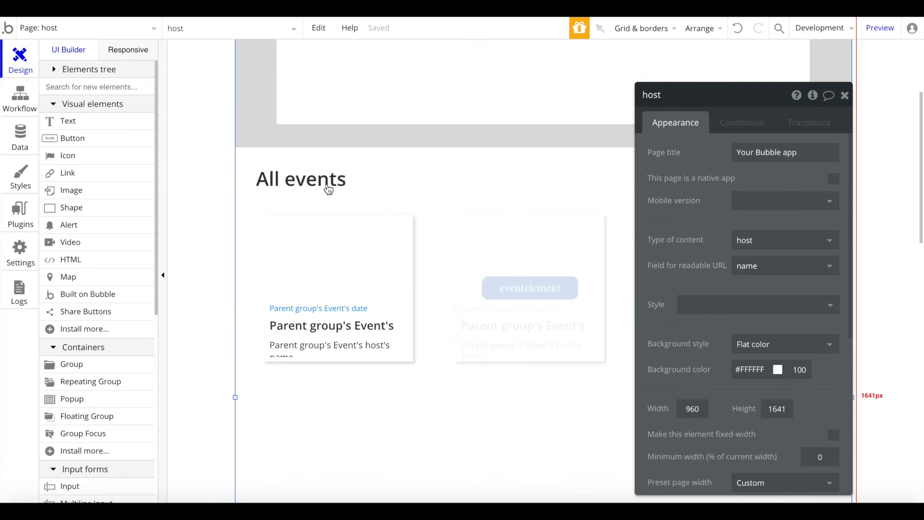
# - Examine the search constraint behind the All events repeating group on the host page
pyautogui.click(456, 289)
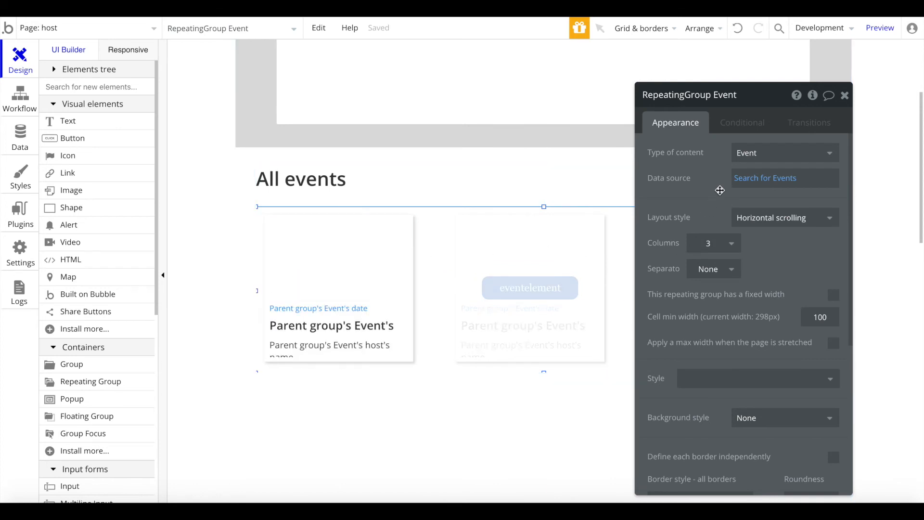
pyautogui.click(747, 179)
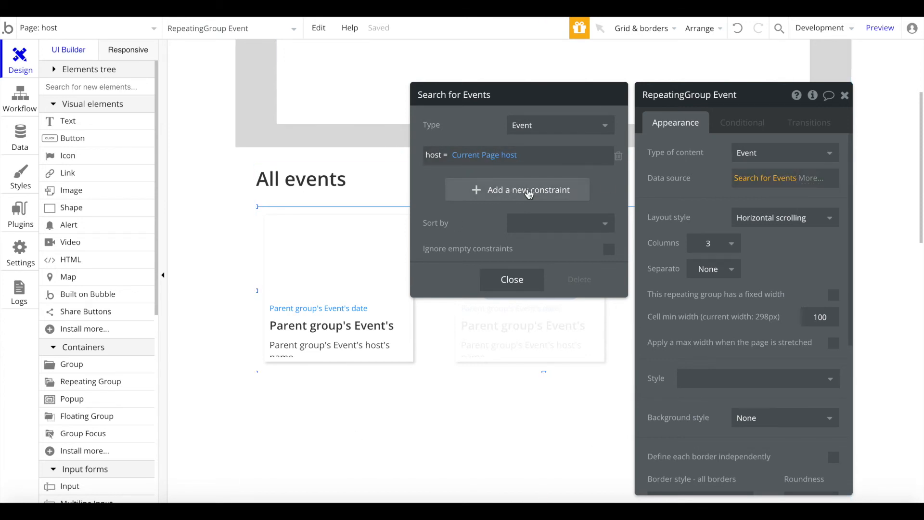
pyautogui.moveTo(496, 268); pyautogui.dragTo(278, 283)
pyautogui.scroll(2, 395, 326)
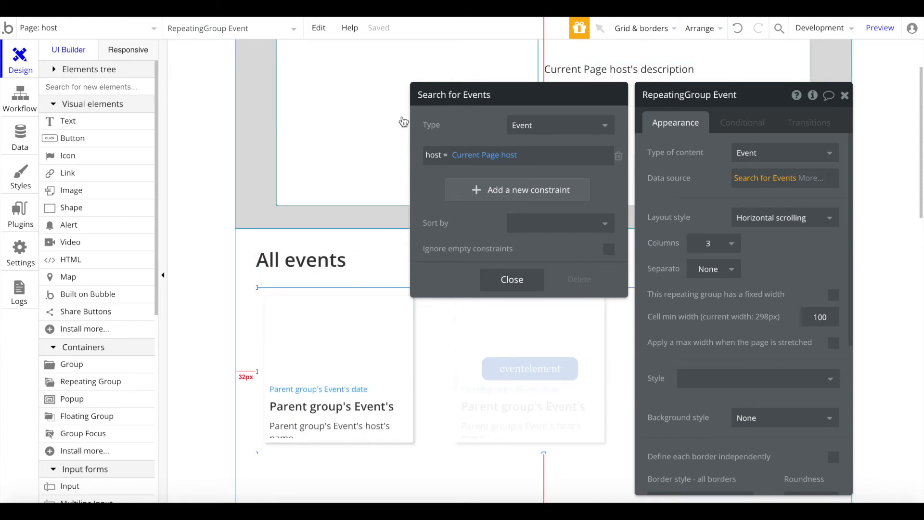
pyautogui.scroll(-3, 410, 308)
# - Inspect the data source of the reusable eventelement inside the host page's repeating group
pyautogui.click(349, 268)
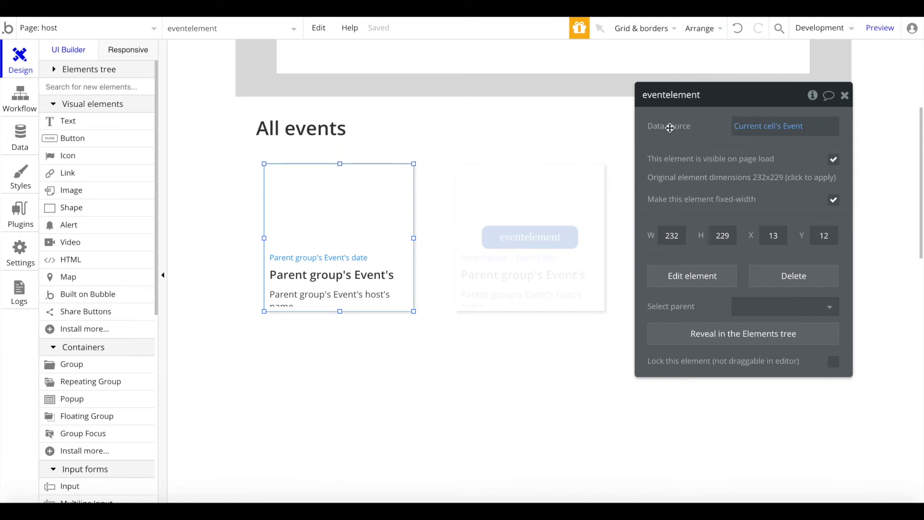
pyautogui.click(462, 212)
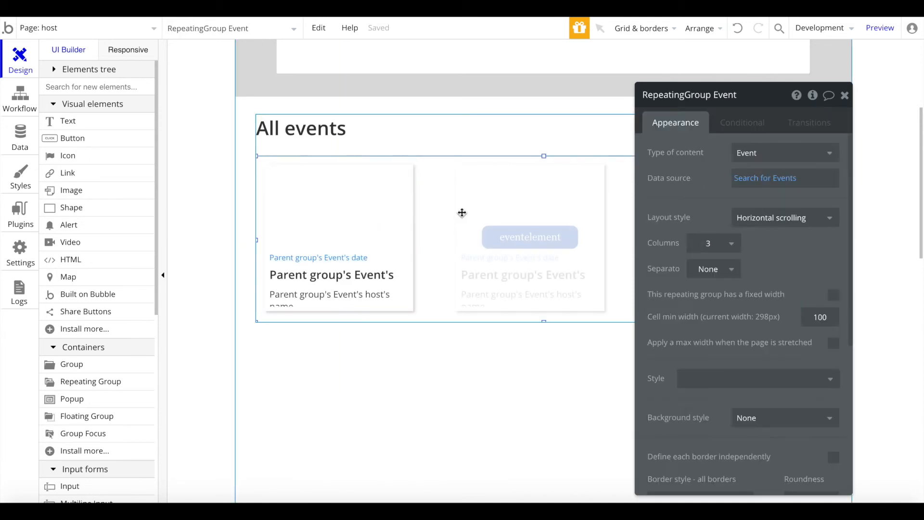
pyautogui.scroll(4, 462, 232)
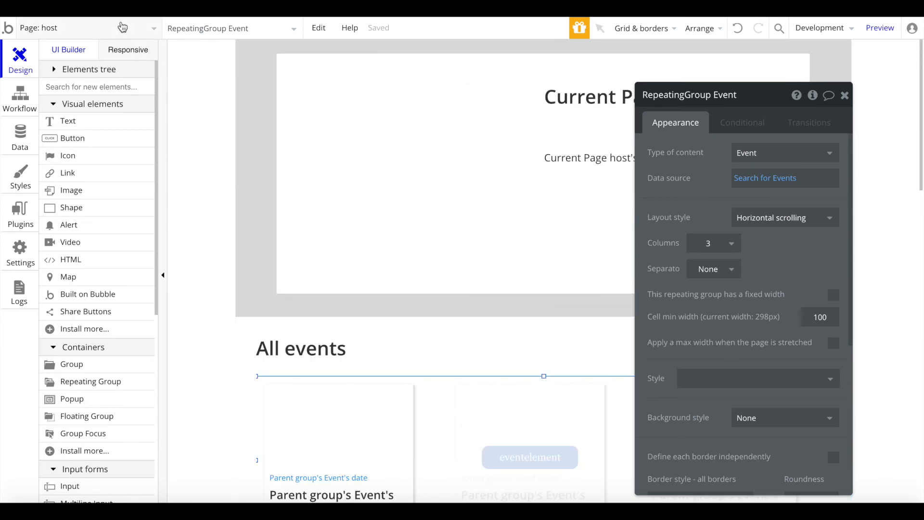
# - Open the search page in the editor and look over its header, event list and map
pyautogui.click(86, 28)
pyautogui.click(267, 92)
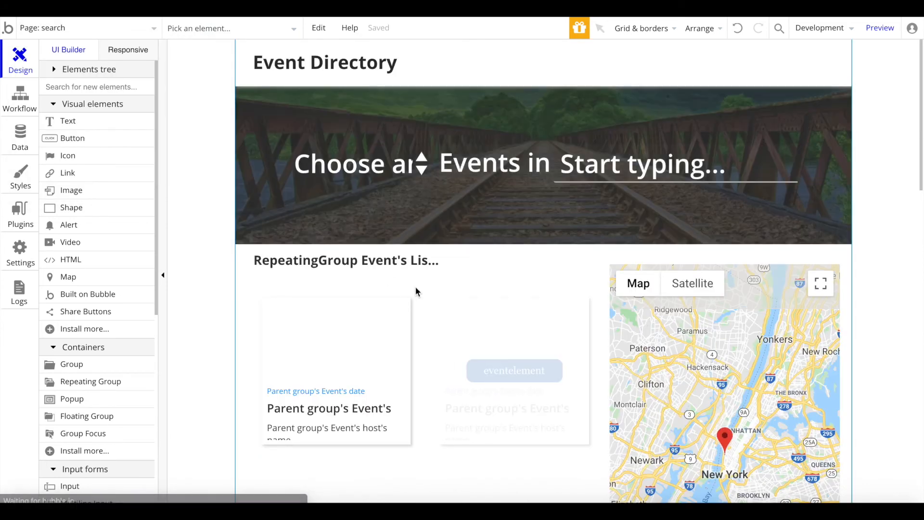
pyautogui.scroll(-2, 426, 301)
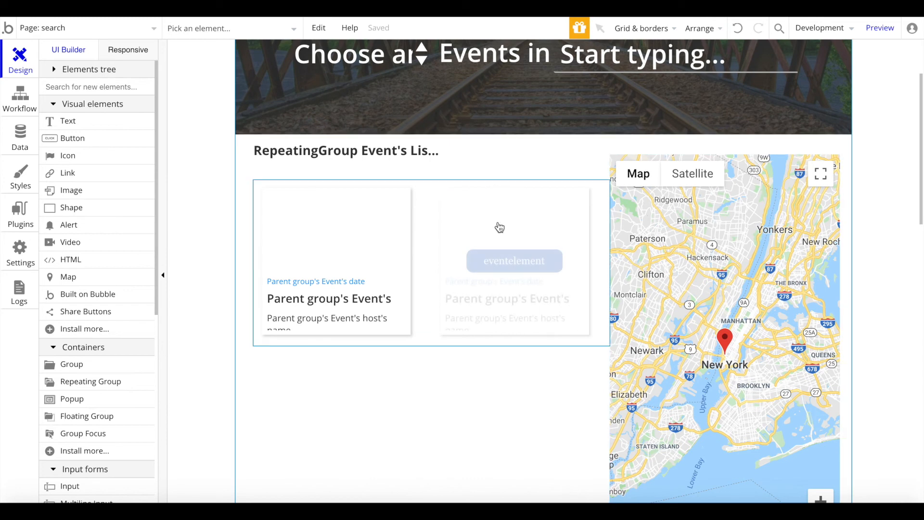
pyautogui.scroll(2, 500, 227)
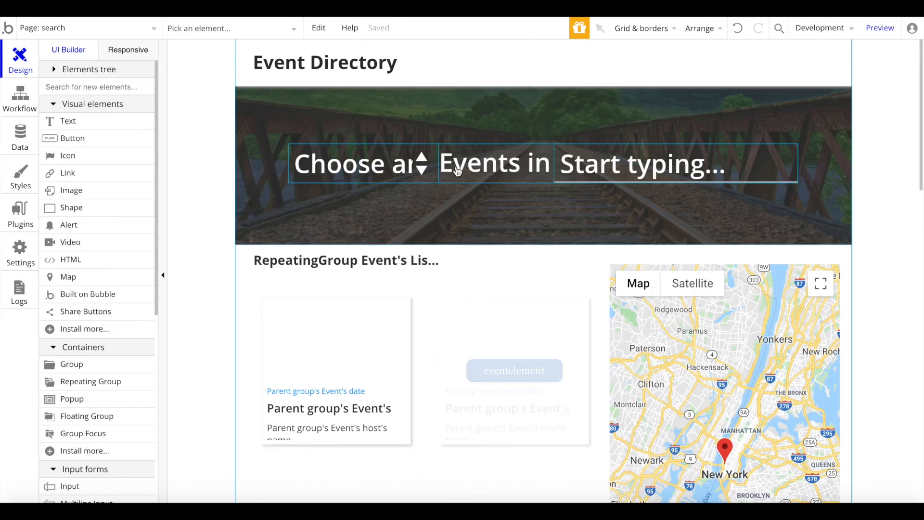
# - Inspect the search page's category dropdown and the category search that supplies its default value
pyautogui.doubleClick(350, 174)
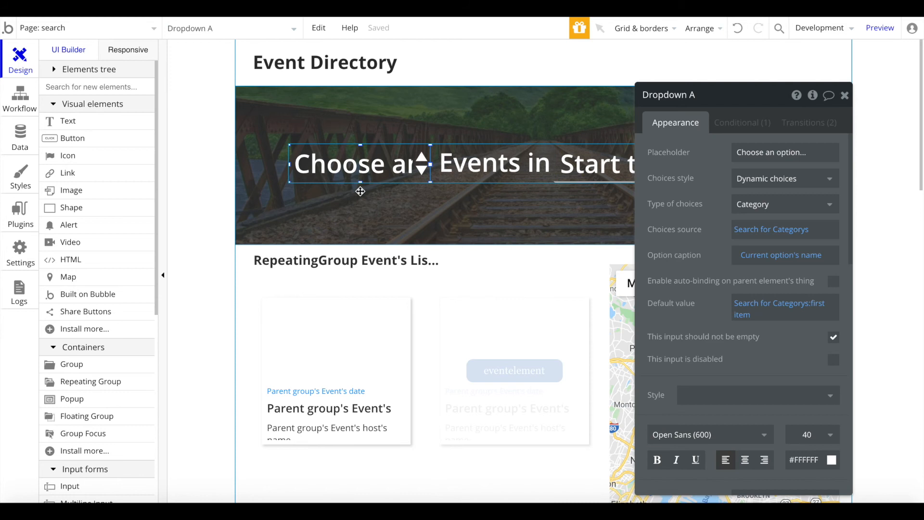
pyautogui.click(539, 172)
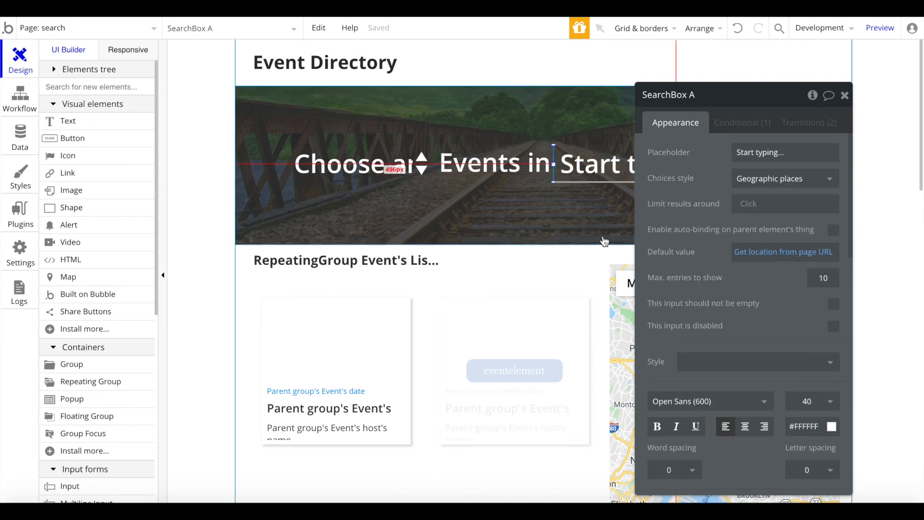
pyautogui.click(387, 163)
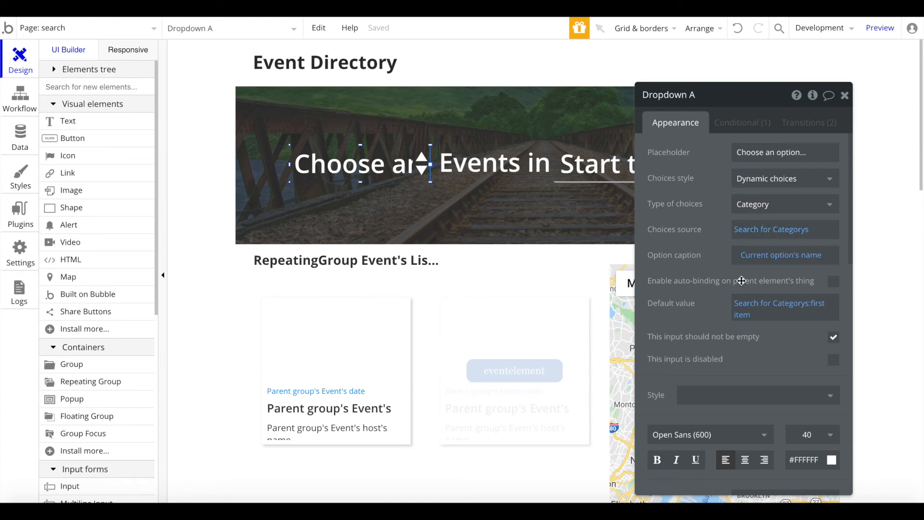
pyautogui.scroll(-1, 693, 250)
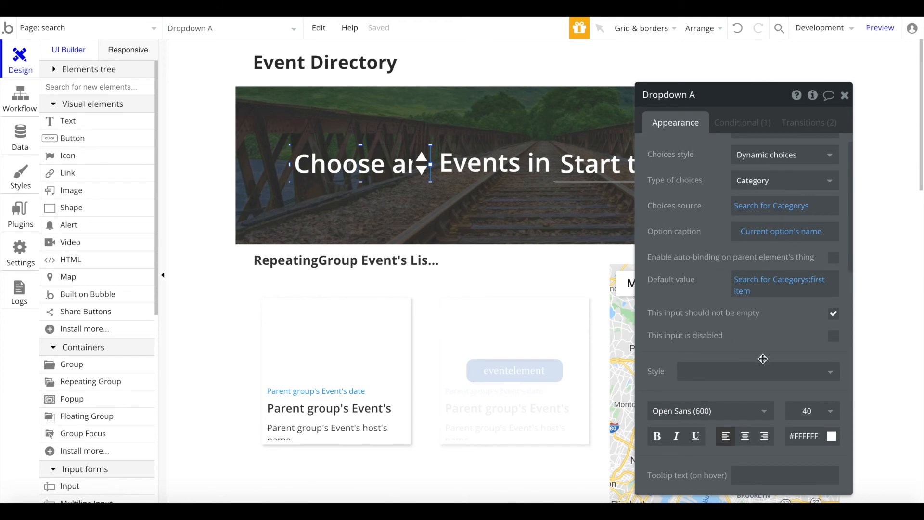
pyautogui.click(767, 281)
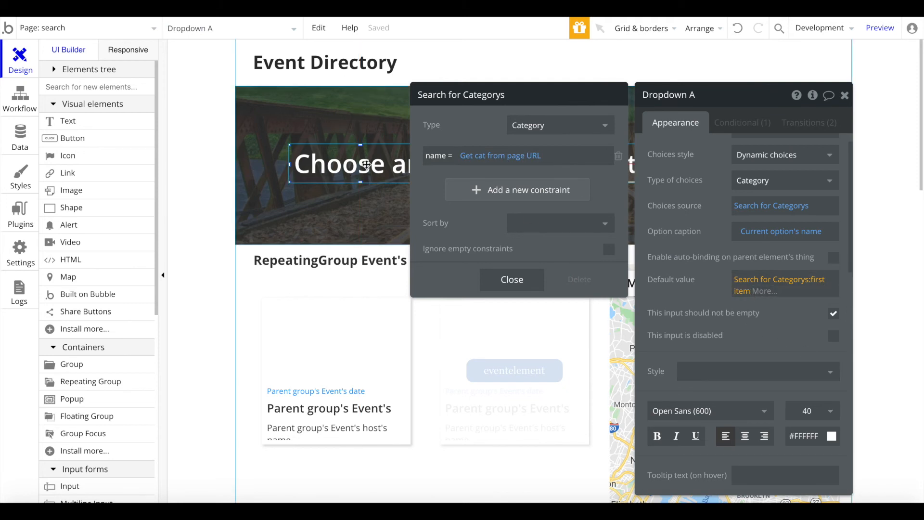
pyautogui.click(510, 278)
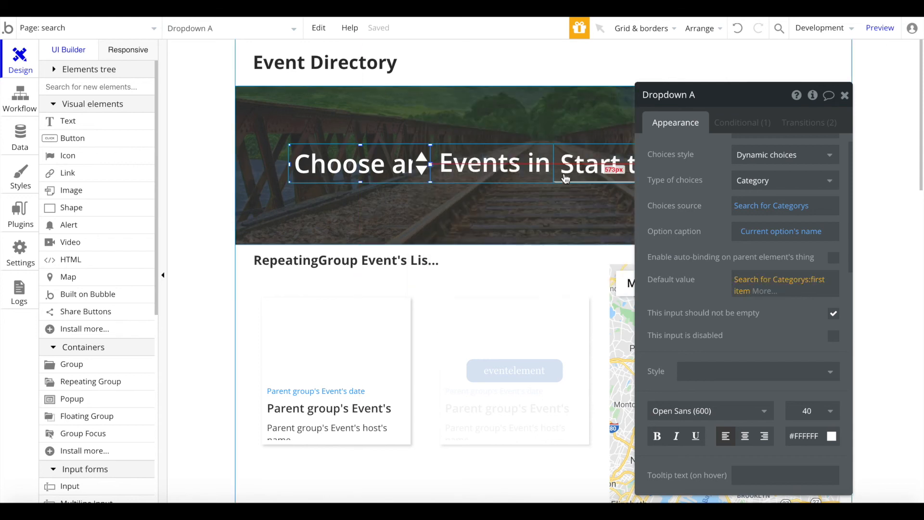
# - Examine the location search box's default value and the page URL parameter it reads
pyautogui.click(581, 171)
pyautogui.scroll(-1, 680, 233)
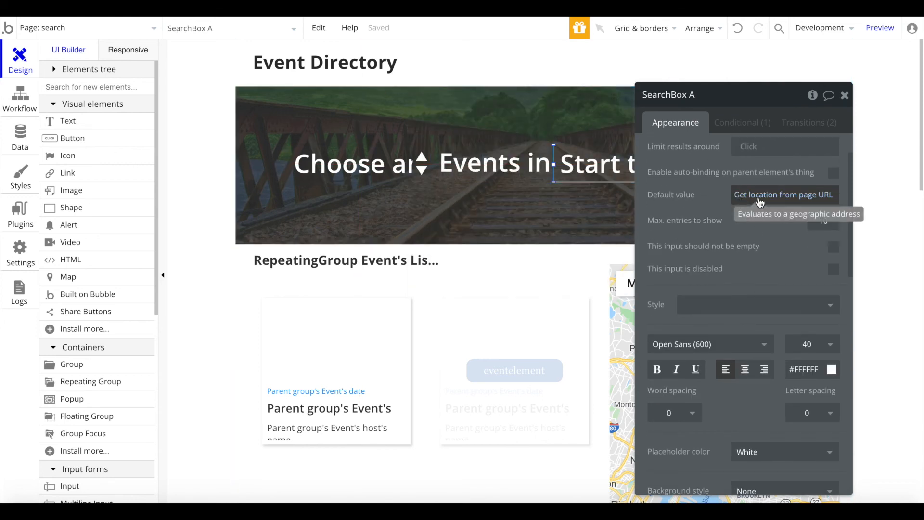
pyautogui.click(799, 206)
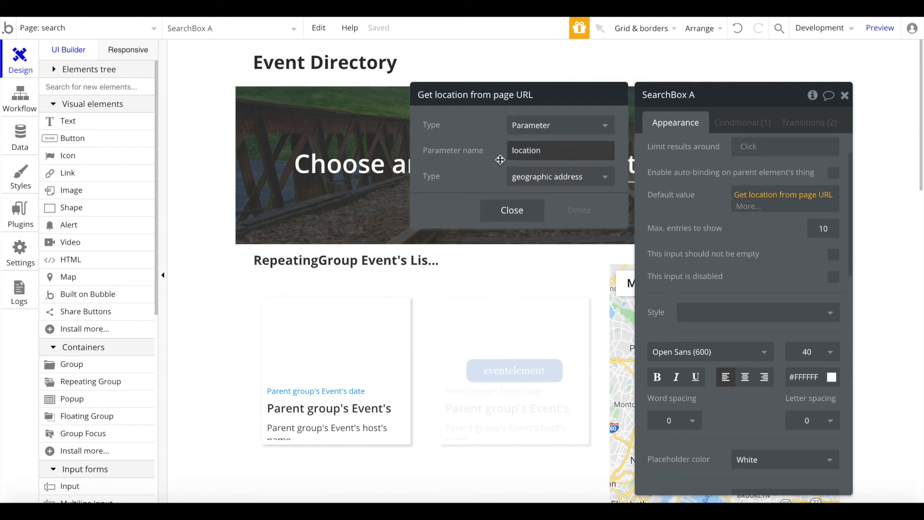
pyautogui.click(518, 210)
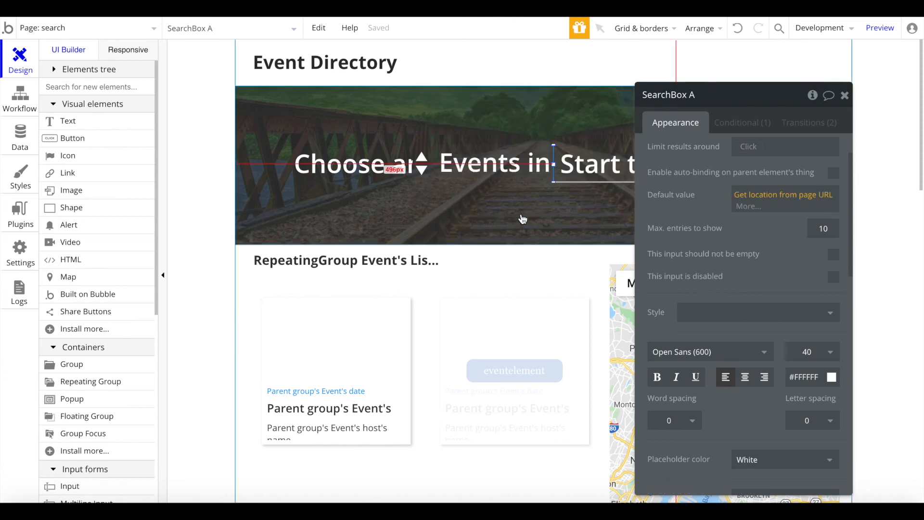
# - Examine the category and location constraints in the search page repeating group's data source
pyautogui.scroll(-3, 523, 219)
pyautogui.click(495, 204)
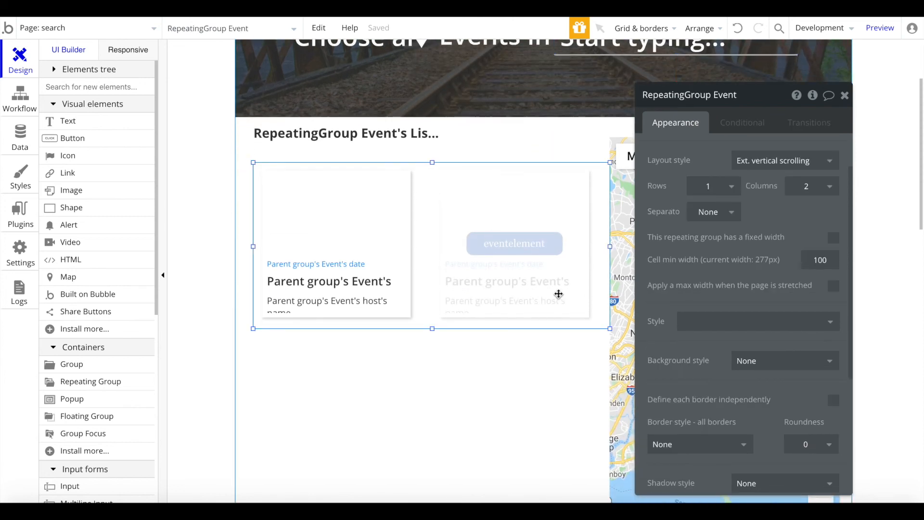
pyautogui.scroll(2, 707, 164)
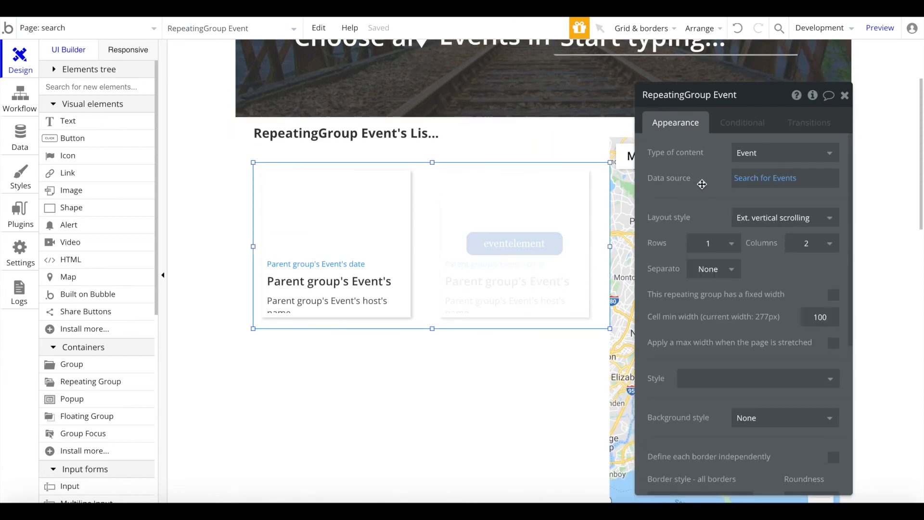
pyautogui.click(764, 182)
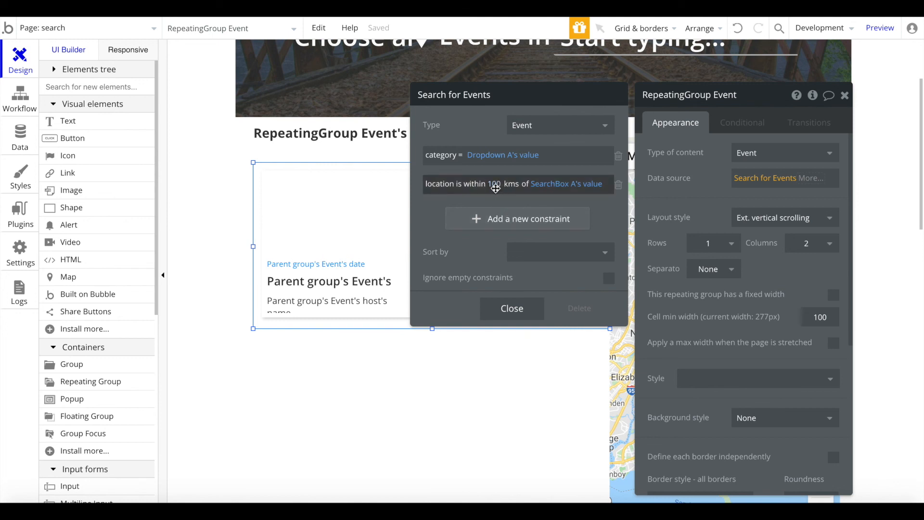
pyautogui.click(517, 192)
pyautogui.click(486, 198)
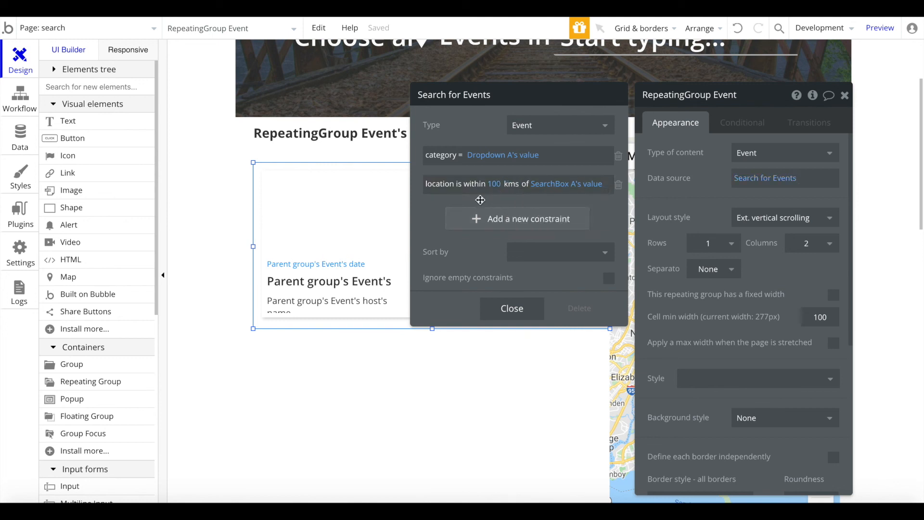
pyautogui.click(512, 308)
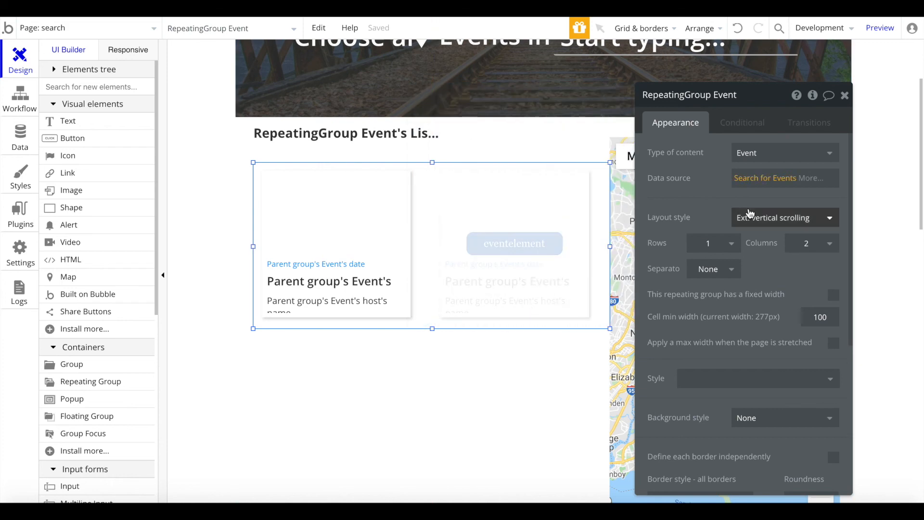
# - Close the repeating group's properties and open the settings of the search page's map
pyautogui.click(845, 95)
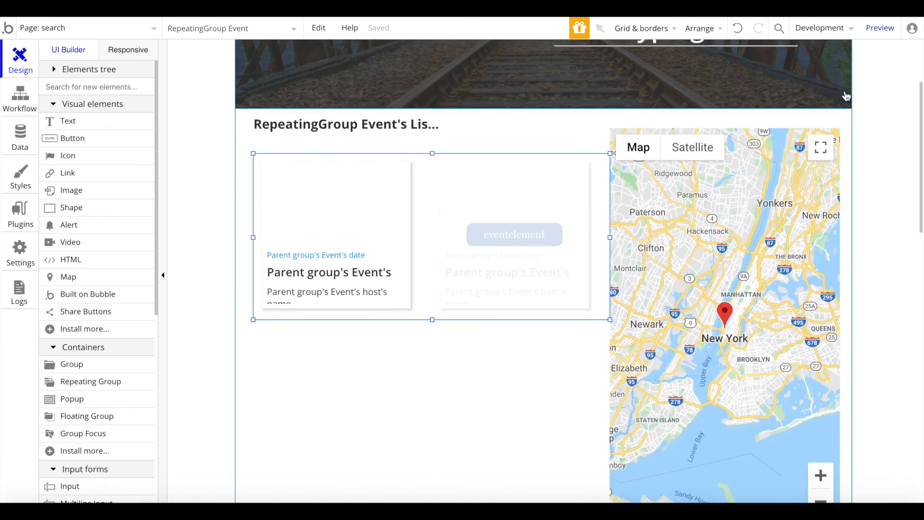
pyautogui.scroll(-5, 732, 324)
pyautogui.scroll(4, 732, 325)
pyautogui.doubleClick(732, 325)
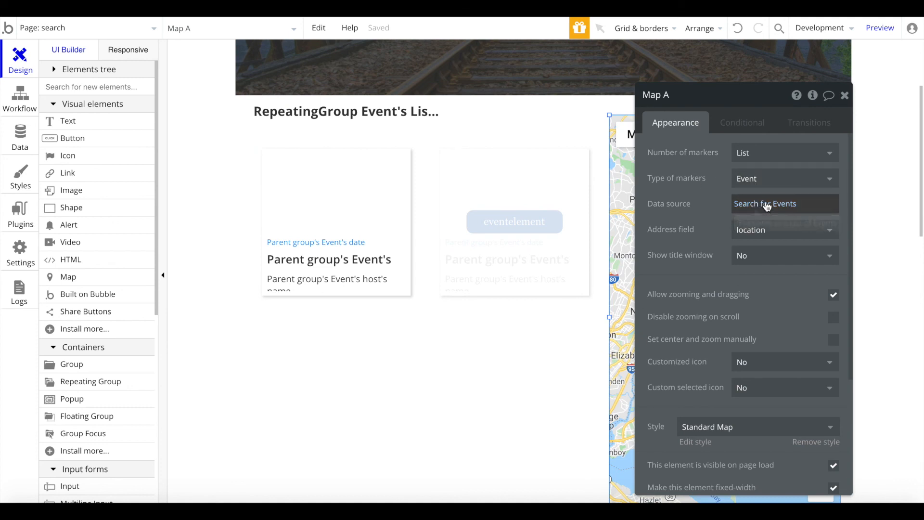
# - Examine the category and location constraints in the search page map's data source, and close the map's properties
pyautogui.click(767, 206)
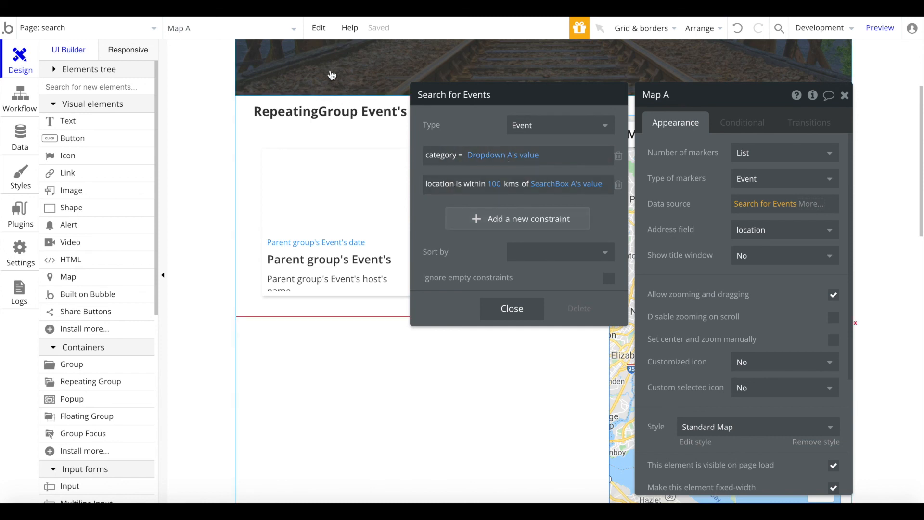
pyautogui.scroll(2, 420, 192)
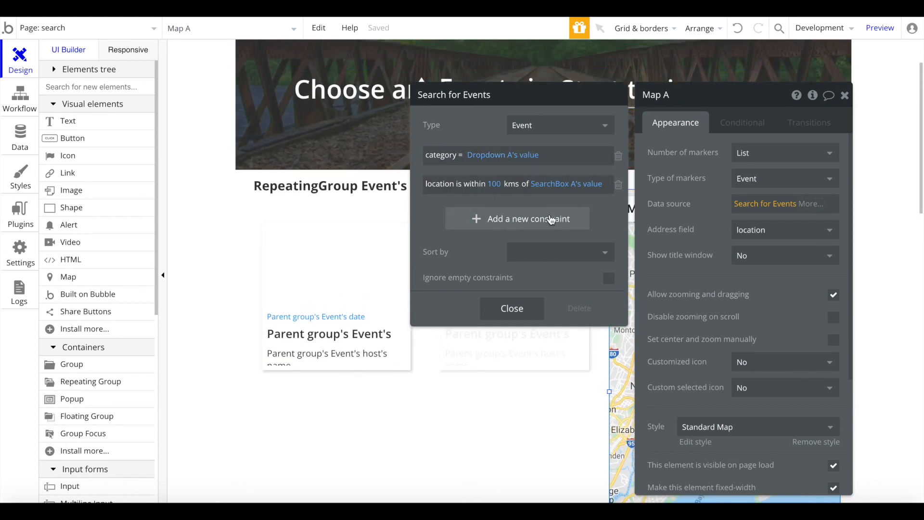
pyautogui.click(845, 95)
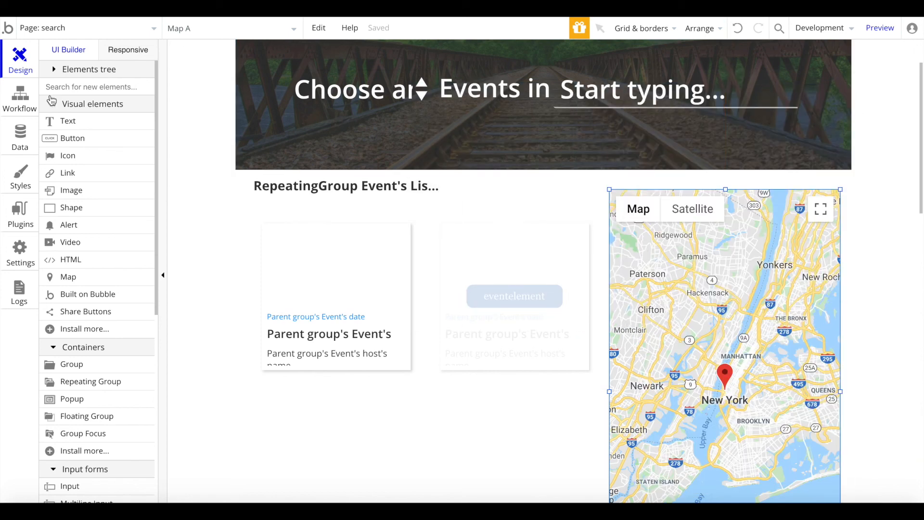
# - Inspect the search page workflow for a clicked map marker and its action that scrolls to the matching RepeatingGroup Event entry
pyautogui.click(20, 97)
pyautogui.click(136, 89)
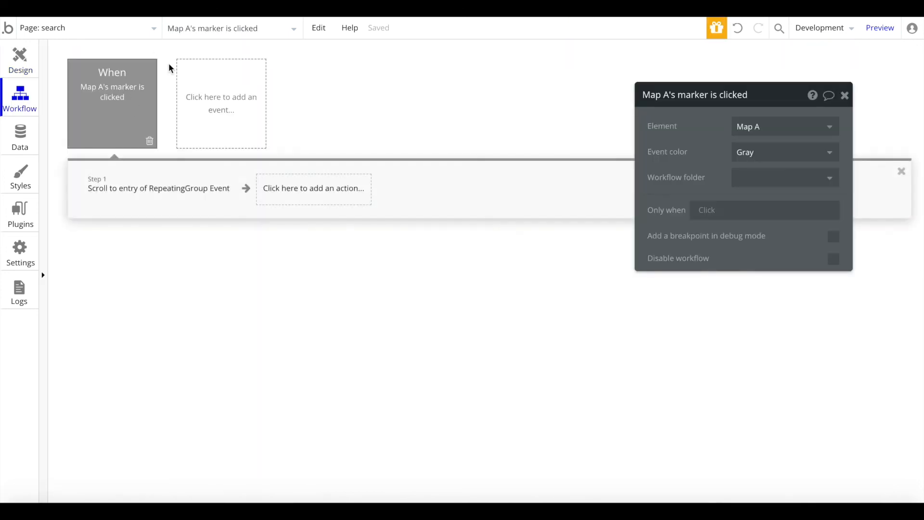
pyautogui.moveTo(127, 88)
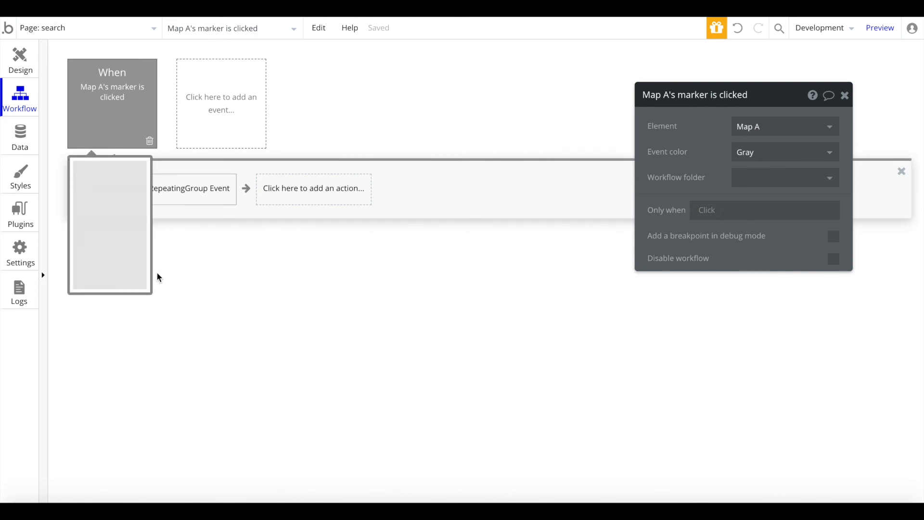
pyautogui.click(116, 196)
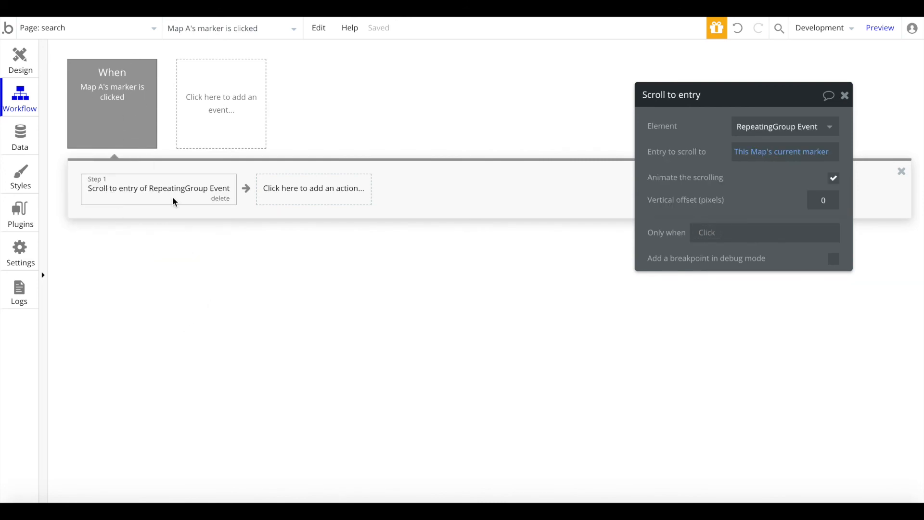
# - Return to the search page's design, review its layout, and open the eventelement reusable element
pyautogui.click(18, 58)
pyautogui.scroll(-5, 330, 210)
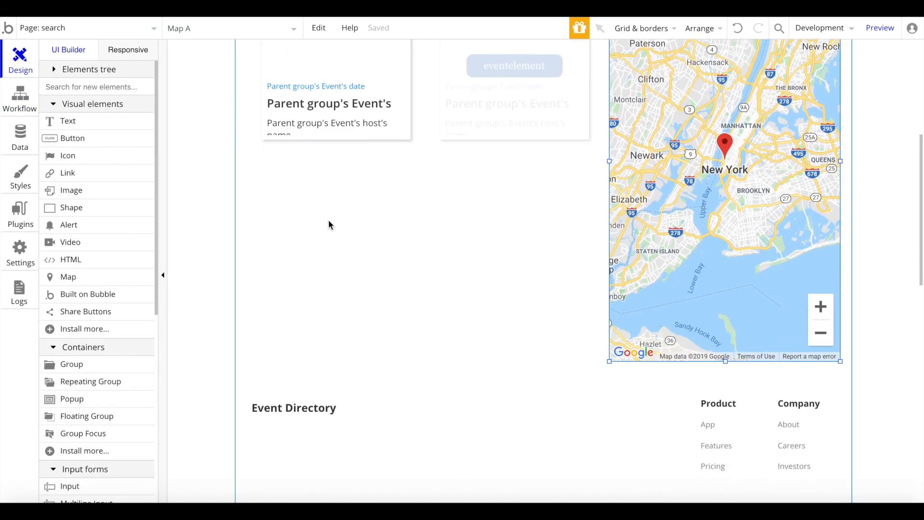
pyautogui.scroll(1, 354, 250)
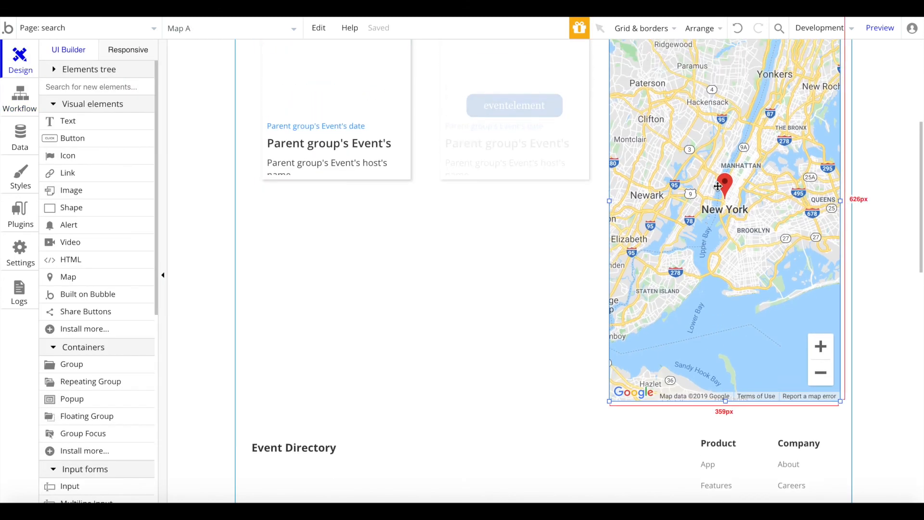
pyautogui.scroll(6, 507, 312)
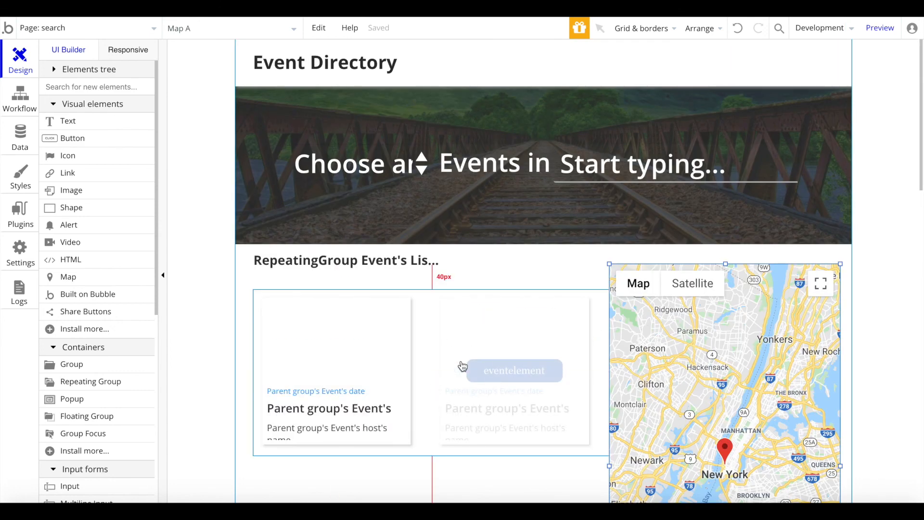
pyautogui.click(153, 30)
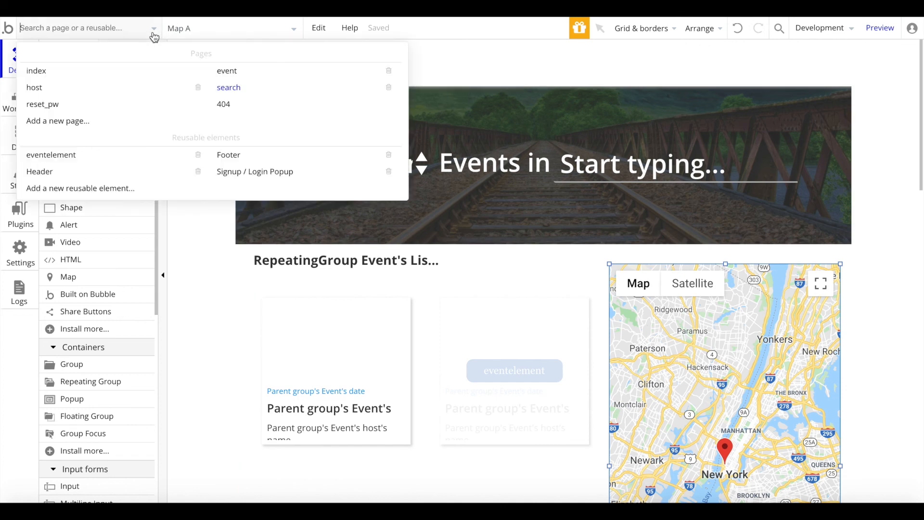
pyautogui.click(153, 154)
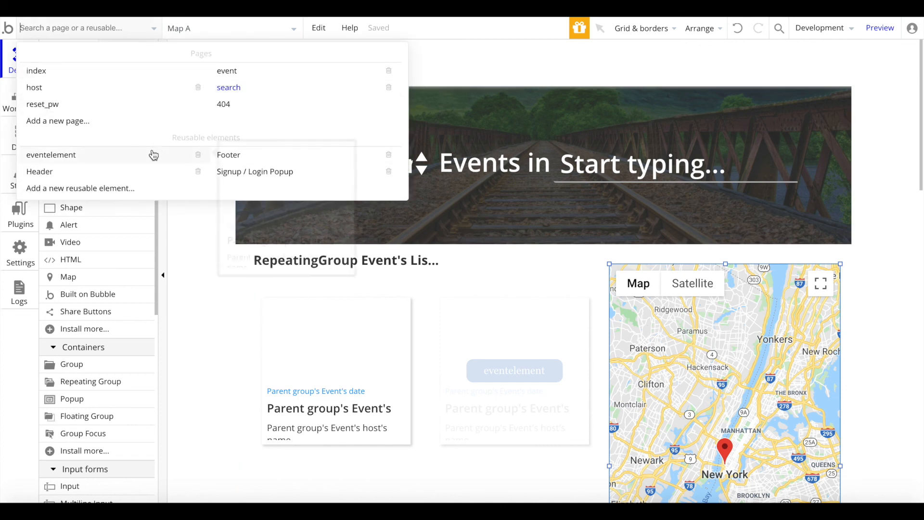
# - Open the Header reusable element and inspect the Event Directory link's destination settings
pyautogui.click(153, 29)
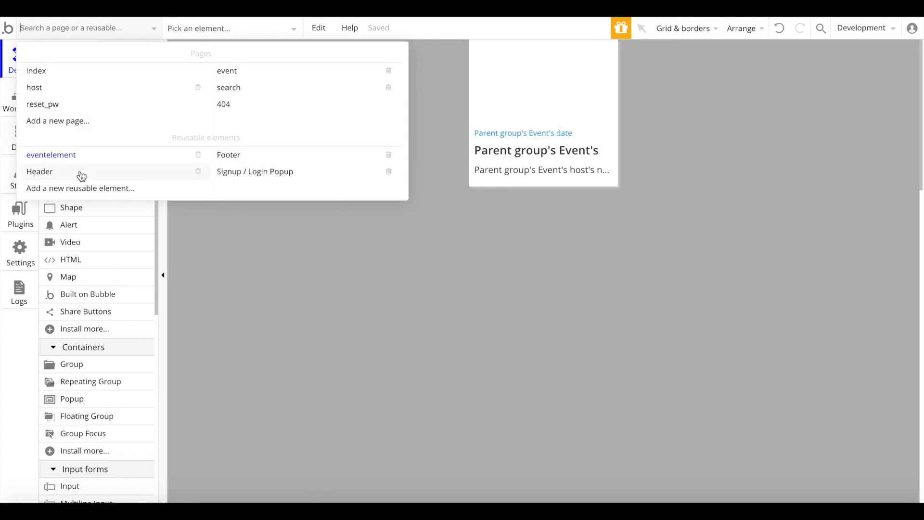
pyautogui.click(82, 170)
pyautogui.click(244, 60)
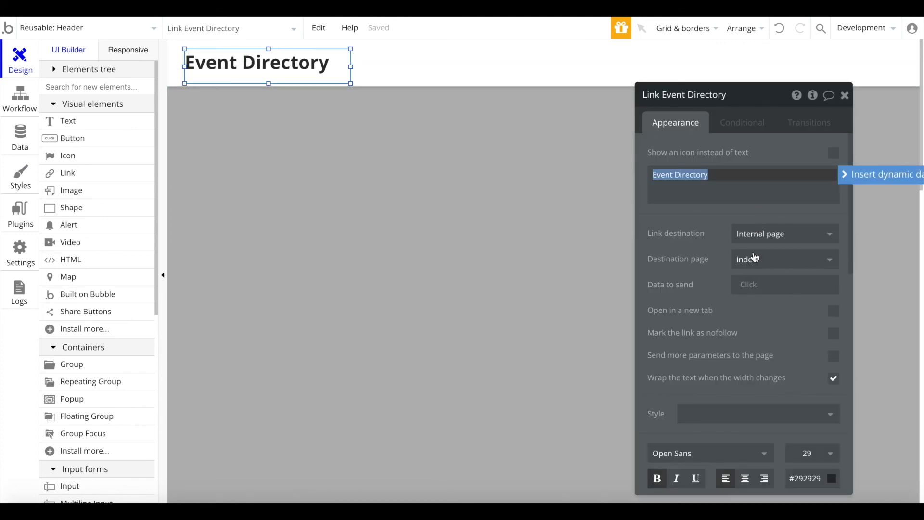
# - Open the Footer reusable element and inspect the destination page setting of the App link under Product
pyautogui.click(113, 33)
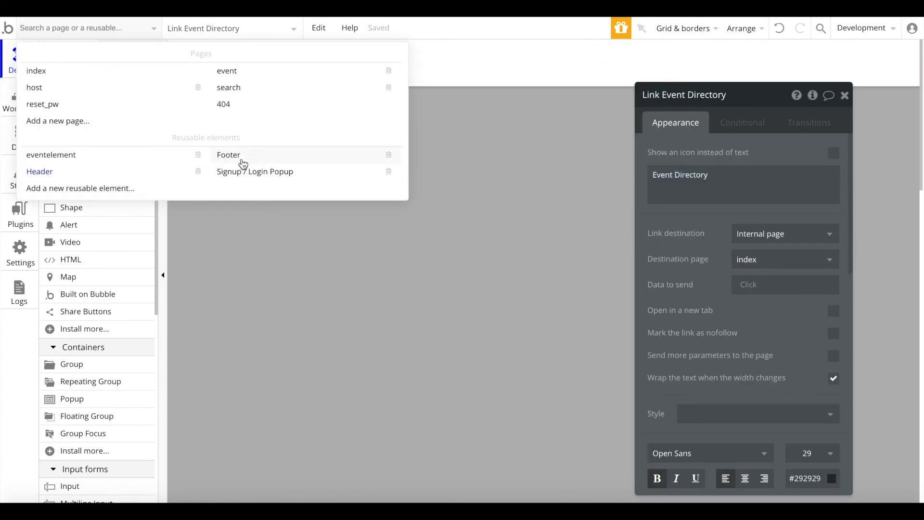
pyautogui.click(244, 159)
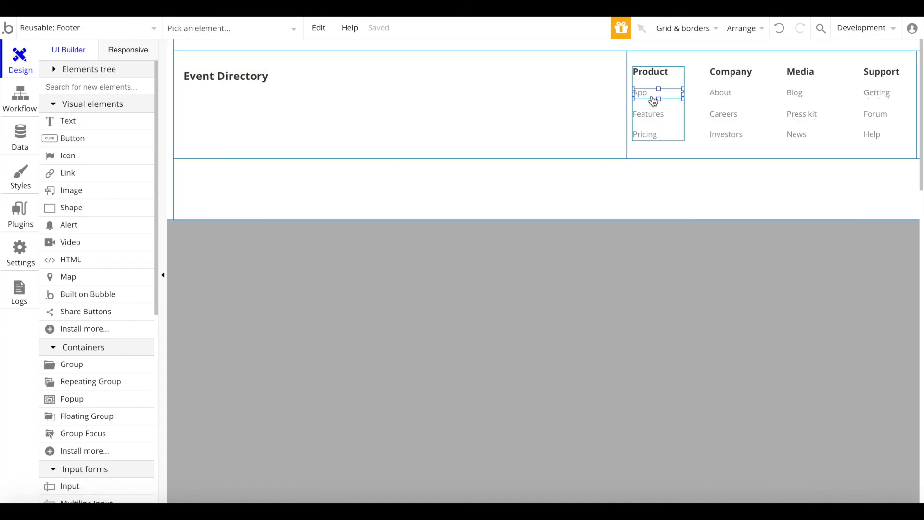
pyautogui.doubleClick(652, 101)
pyautogui.click(788, 248)
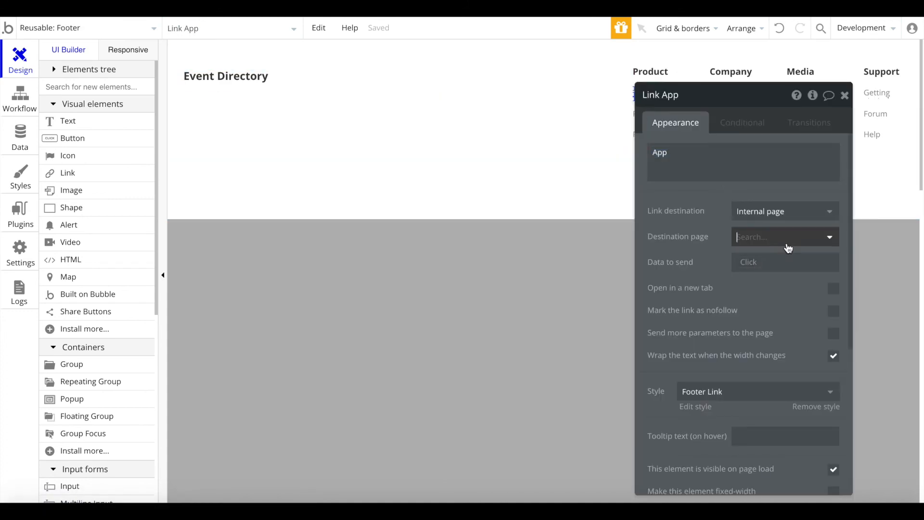
pyautogui.click(706, 230)
# - Close the App link's properties and open the index page
pyautogui.click(845, 95)
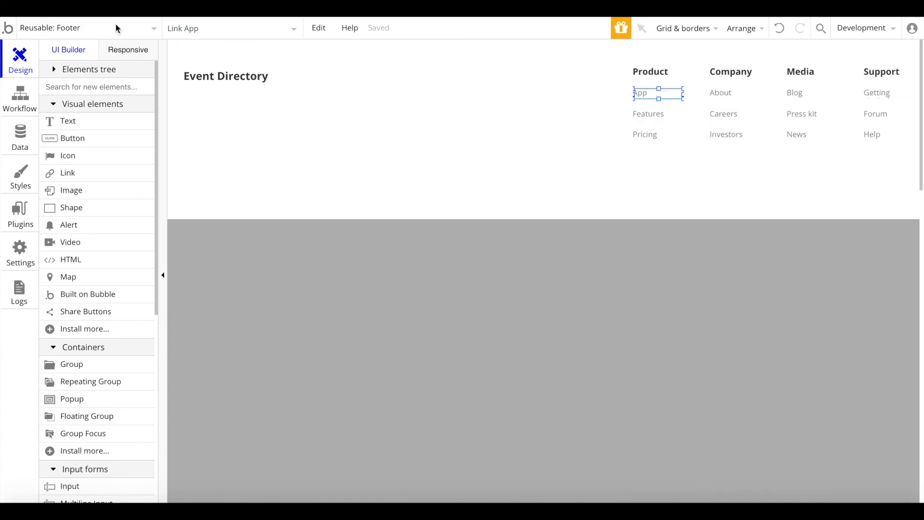
pyautogui.click(47, 28)
pyautogui.click(48, 75)
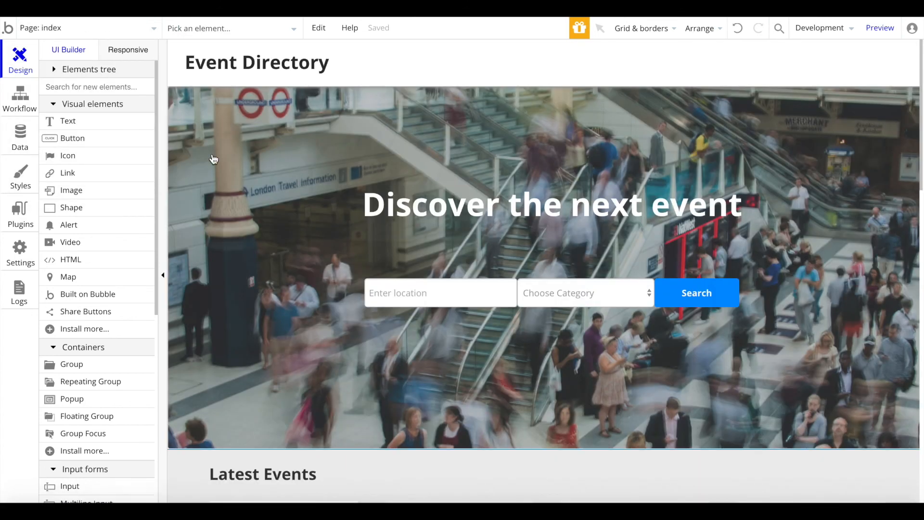